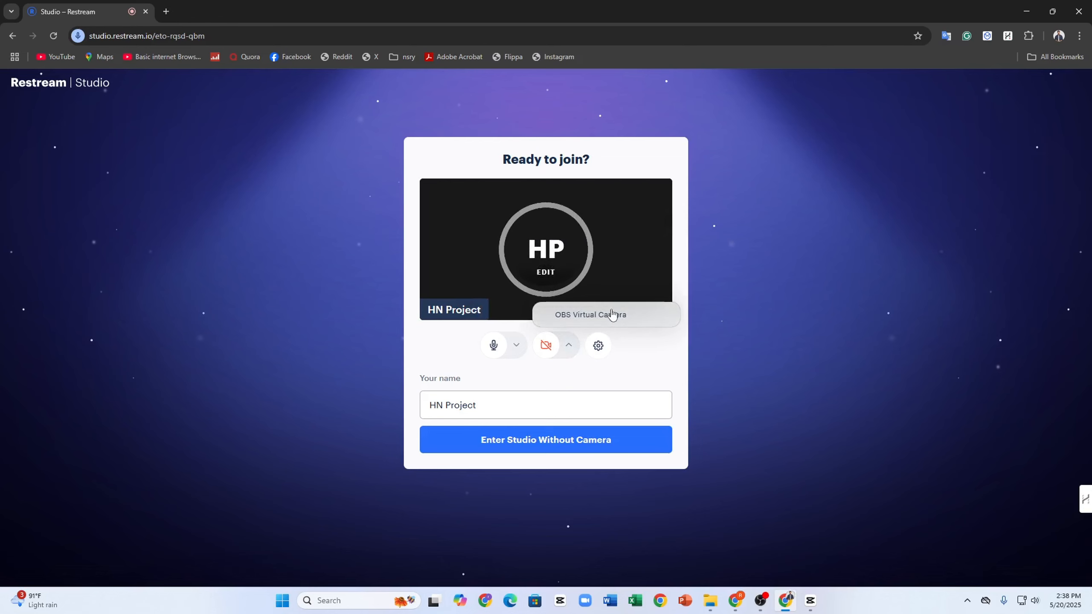
- Review the Virtual Background, Shortcuts and Audio pages of the pre-join settings, and close the settings
{"action": "left_click", "coordinate": [599, 347]}
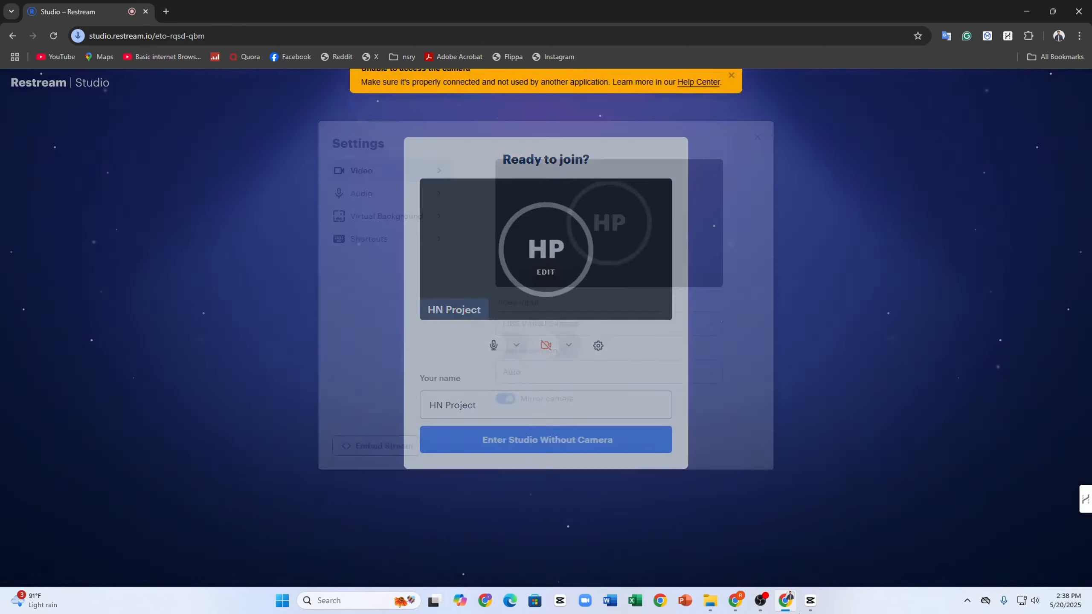
{"action": "left_click", "coordinate": [377, 218]}
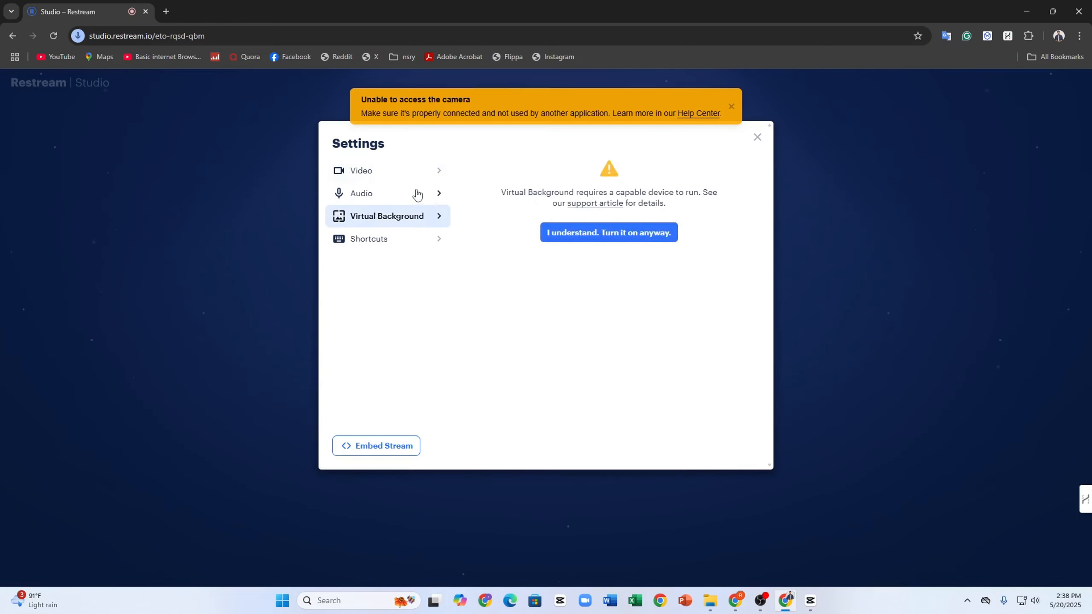
{"action": "left_click", "coordinate": [421, 239]}
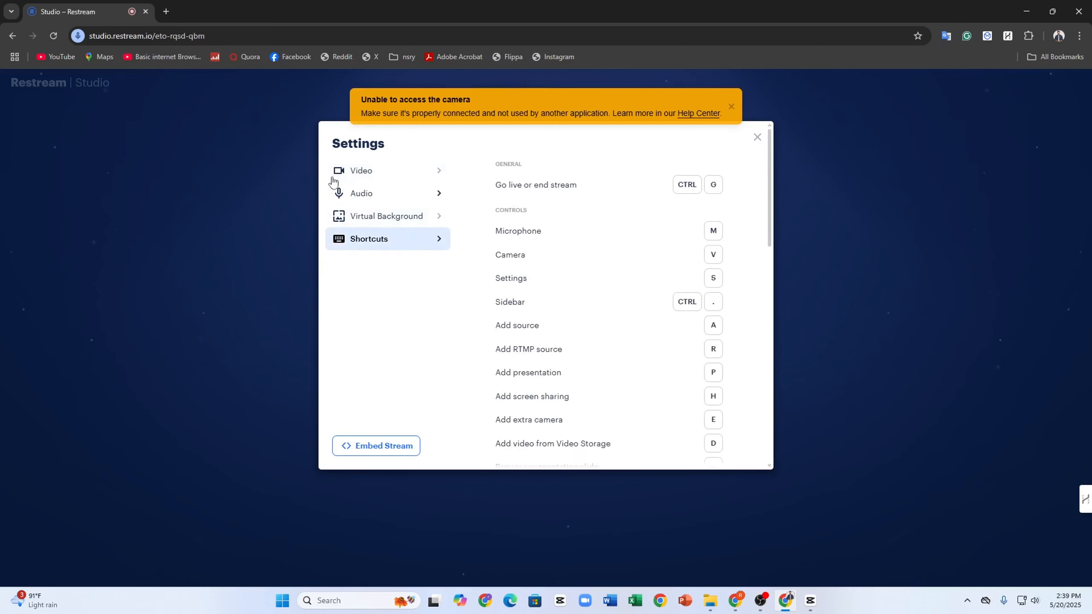
{"action": "left_click", "coordinate": [352, 215]}
{"action": "left_click", "coordinate": [413, 192]}
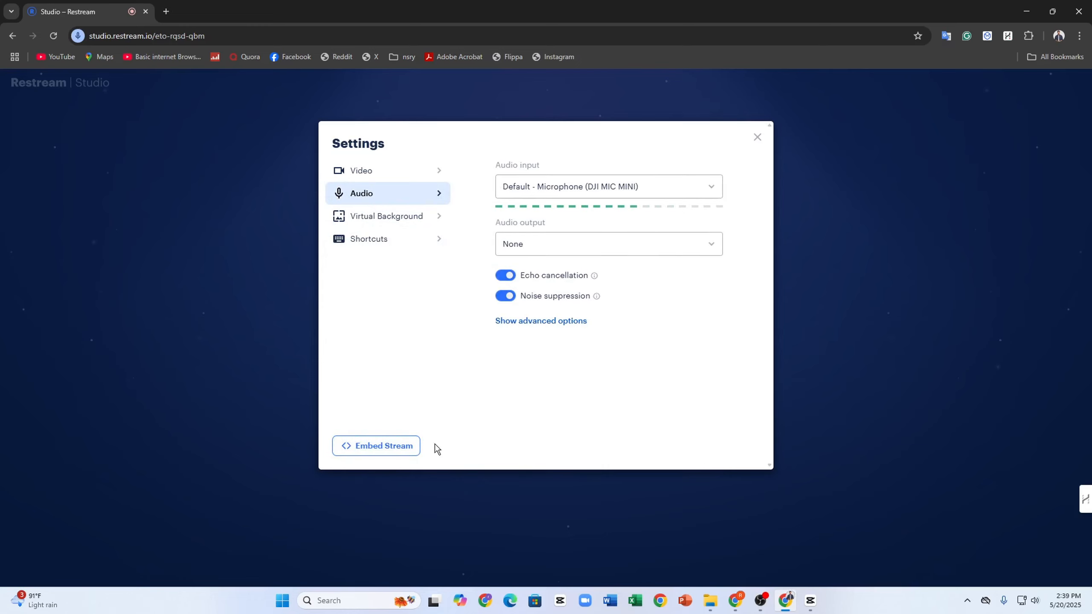
{"action": "left_click", "coordinate": [761, 142]}
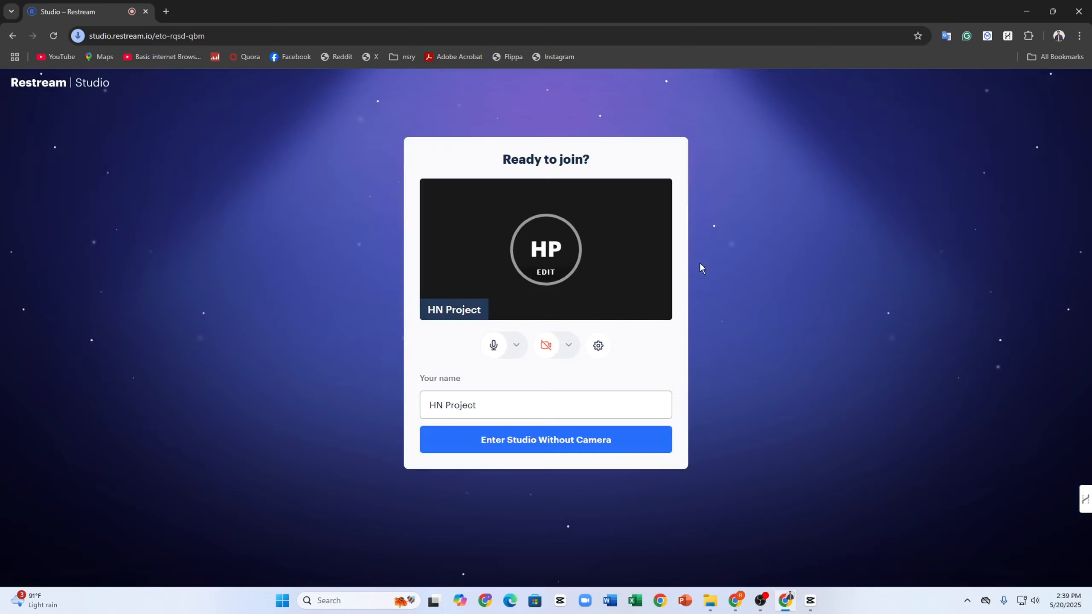
- Enter the studio without a camera and view the options for your own and paired streaming channels
{"action": "left_click", "coordinate": [548, 443]}
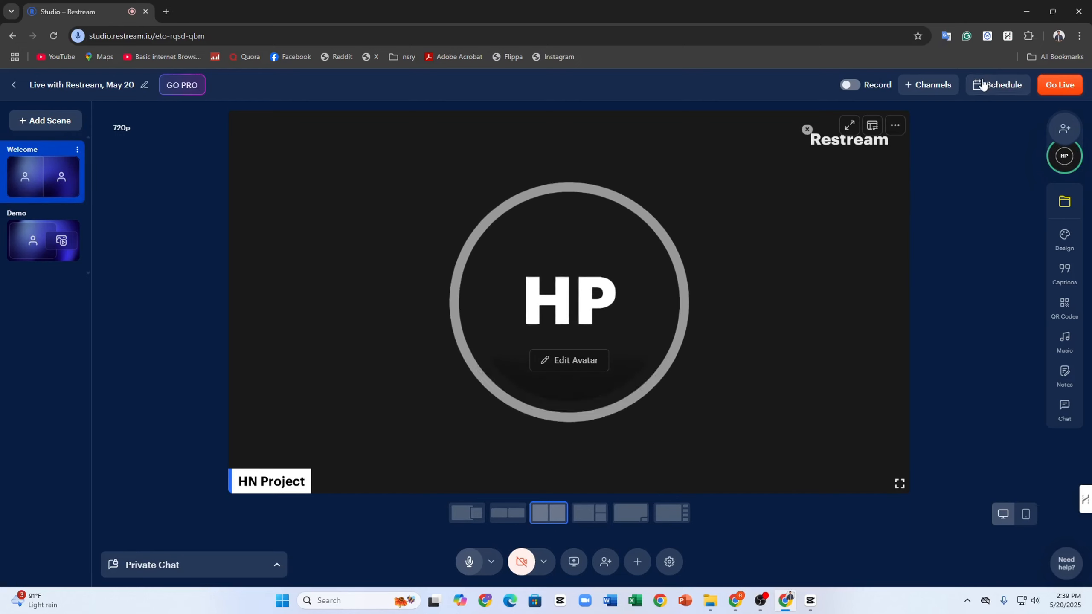
{"action": "left_click", "coordinate": [922, 88]}
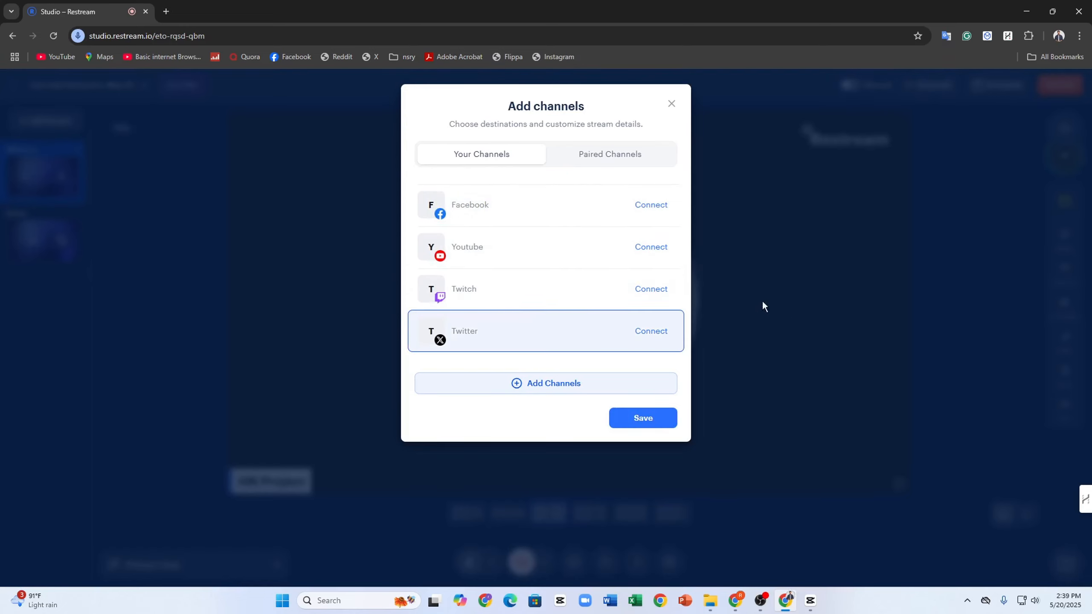
{"action": "left_click", "coordinate": [610, 154]}
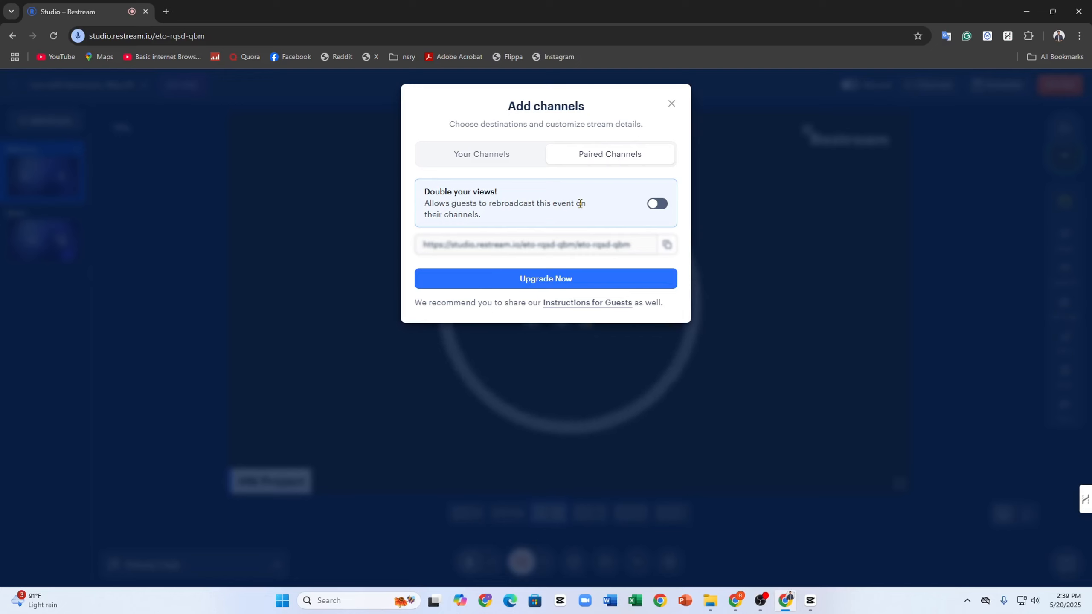
{"action": "left_click", "coordinate": [670, 105]}
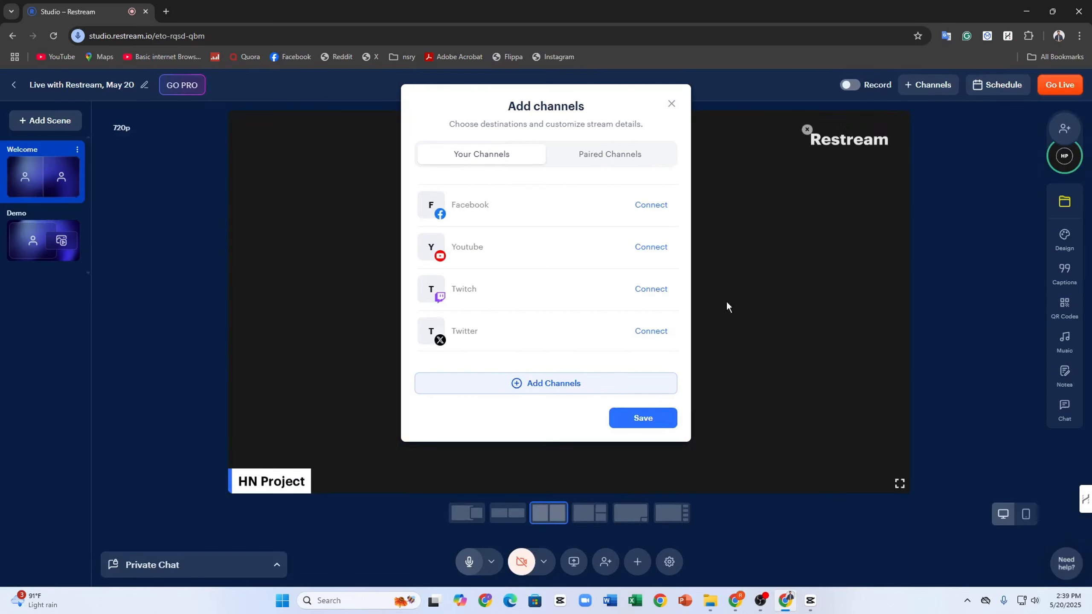
{"action": "left_click", "coordinate": [727, 305]}
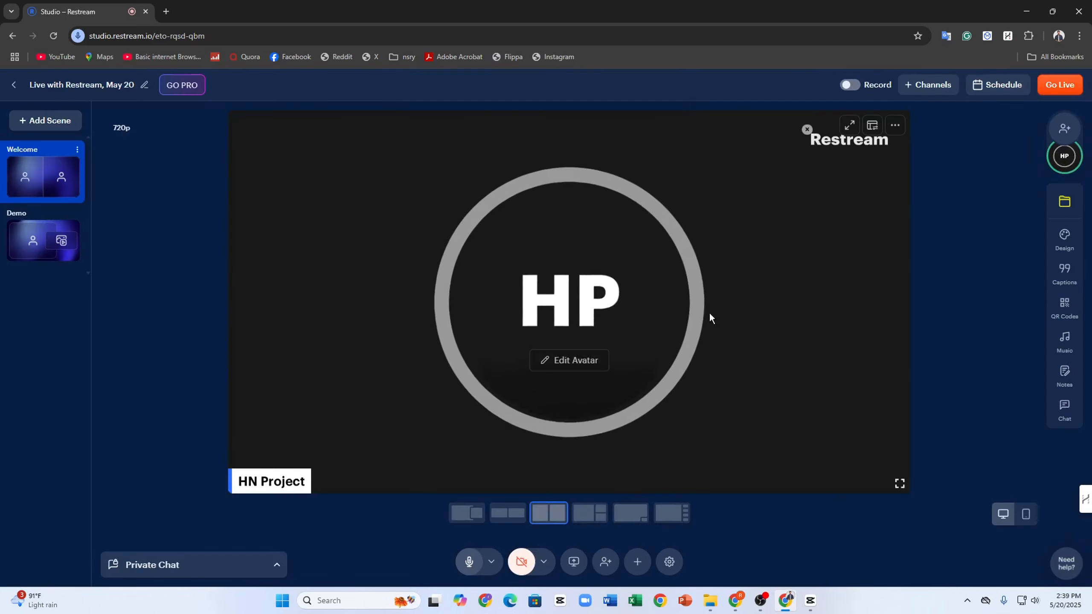
- Try to enable recording for the stream and dismiss the upgrade offer
{"action": "left_click", "coordinate": [850, 86]}
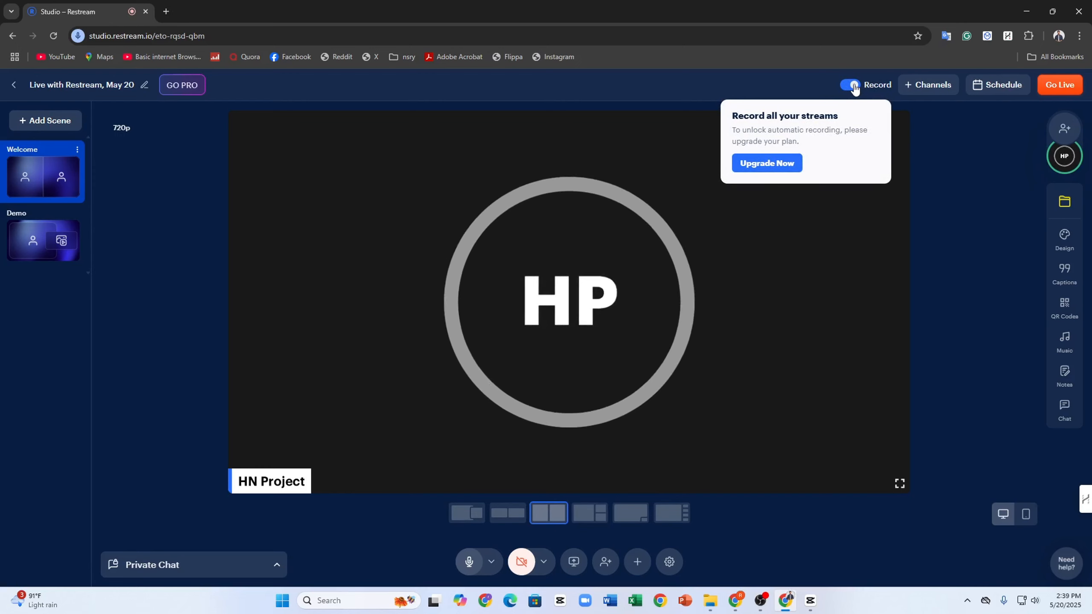
{"action": "left_click", "coordinate": [952, 161]}
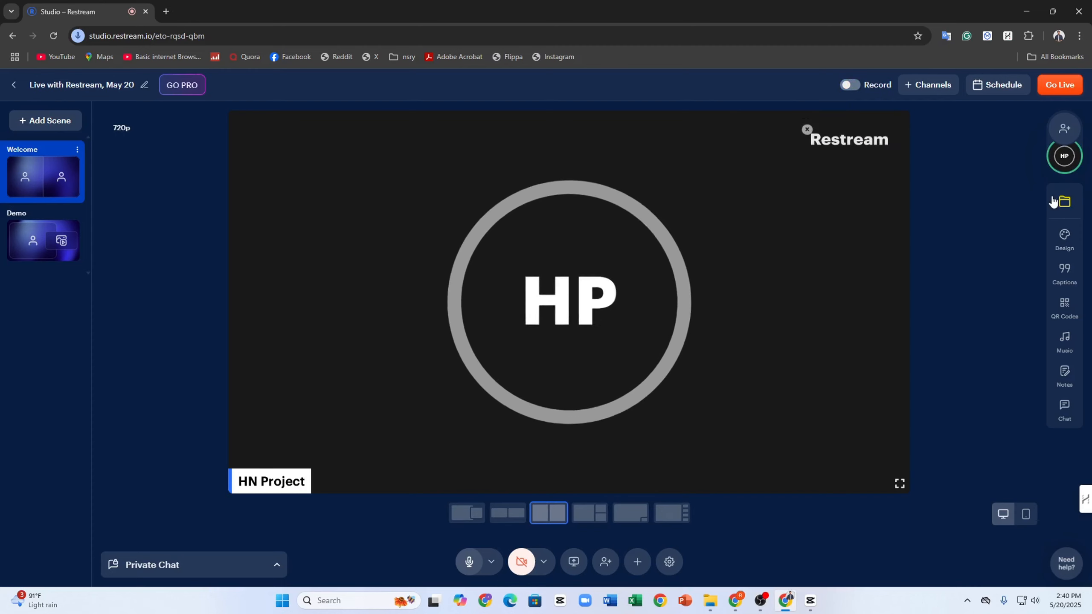
- Examine the asset folder options for renaming My Assets and creating a new folder, without saving anything
{"action": "left_click", "coordinate": [1064, 211]}
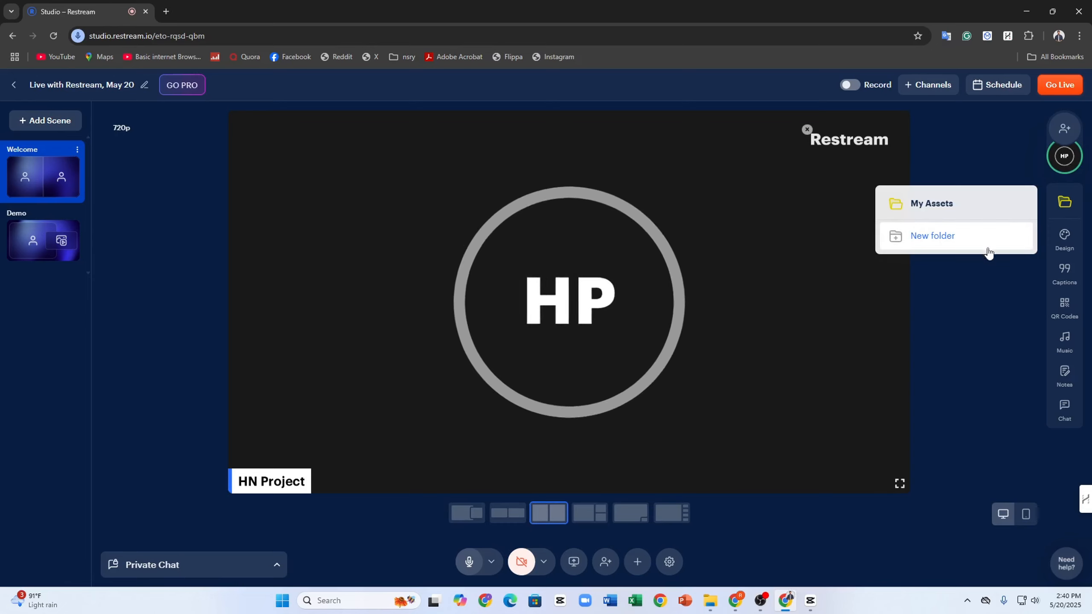
{"action": "left_click", "coordinate": [1017, 208]}
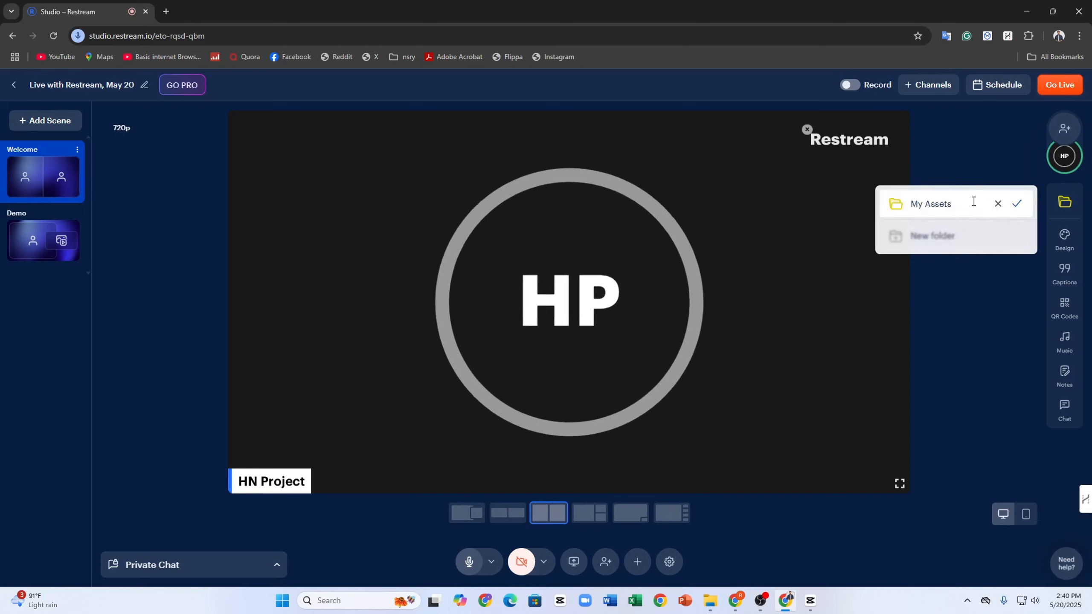
{"action": "left_click", "coordinate": [828, 236]}
{"action": "left_click", "coordinate": [1071, 212]}
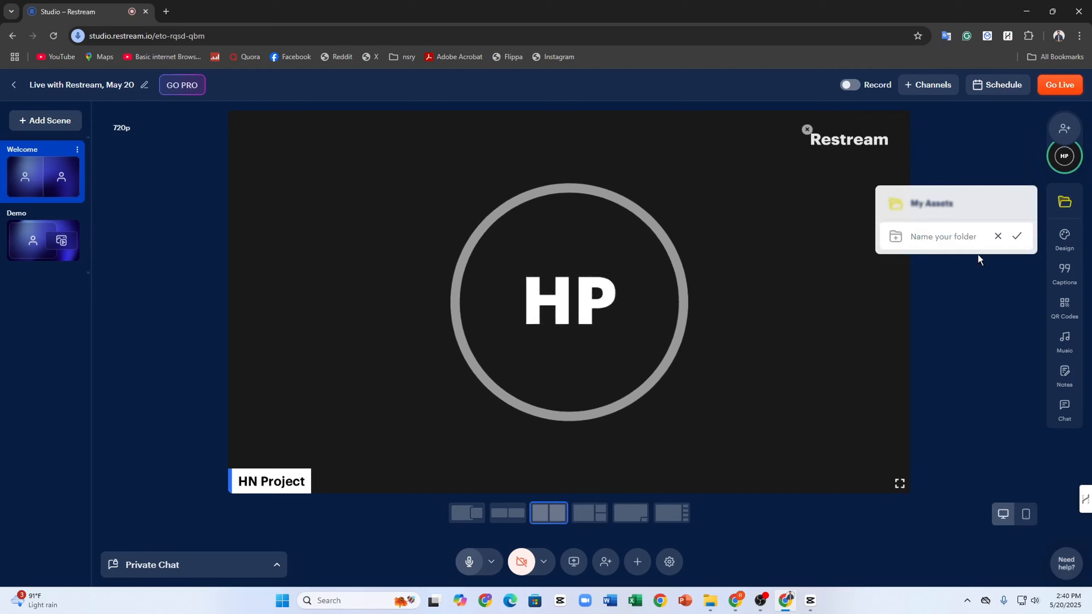
{"action": "left_click", "coordinate": [982, 335]}
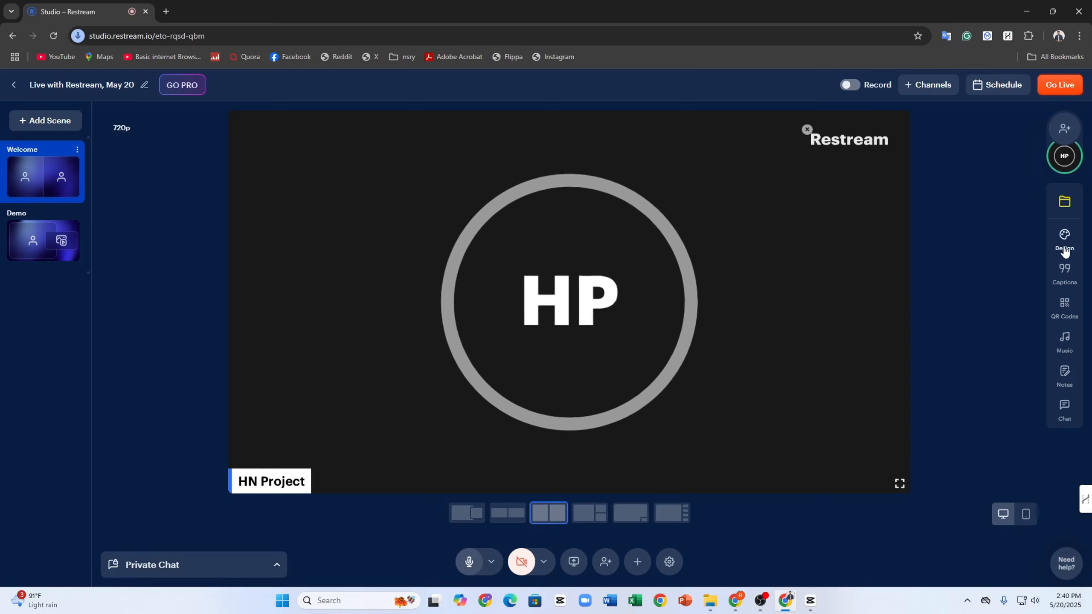
- Set the stream's design theme to Rounded and its font to Geologica
{"action": "left_click", "coordinate": [1073, 236]}
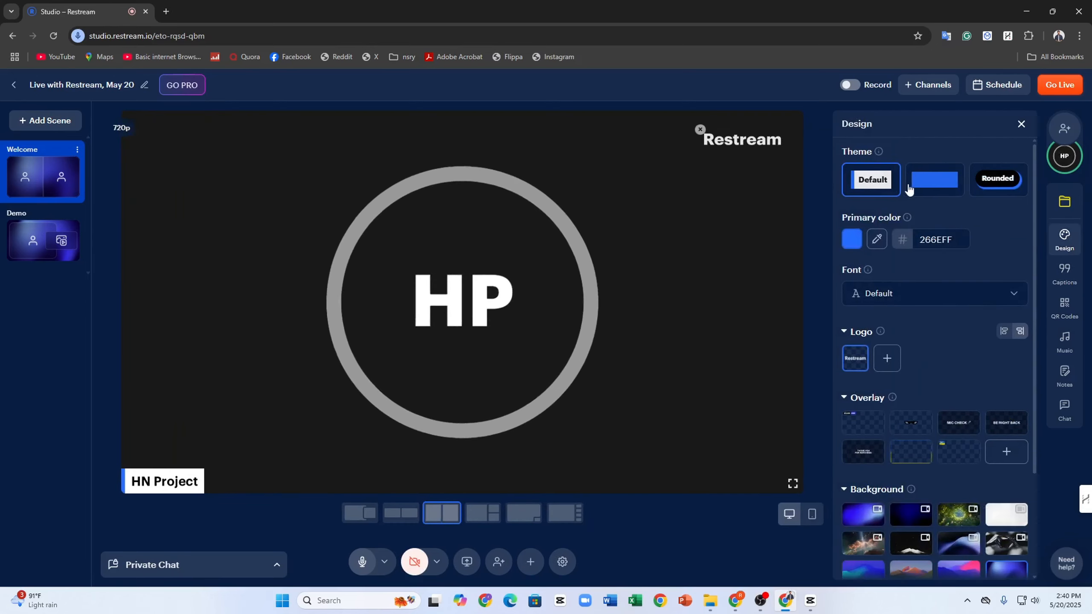
{"action": "left_click", "coordinate": [993, 185]}
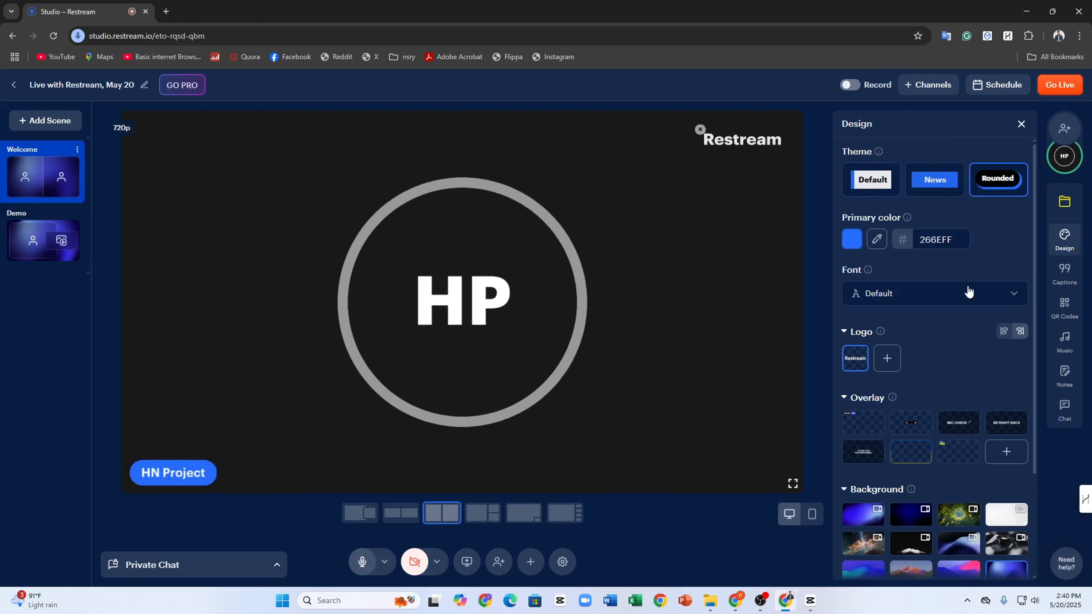
{"action": "scroll", "coordinate": [963, 379], "scroll_direction": "down", "scroll_amount": 3}
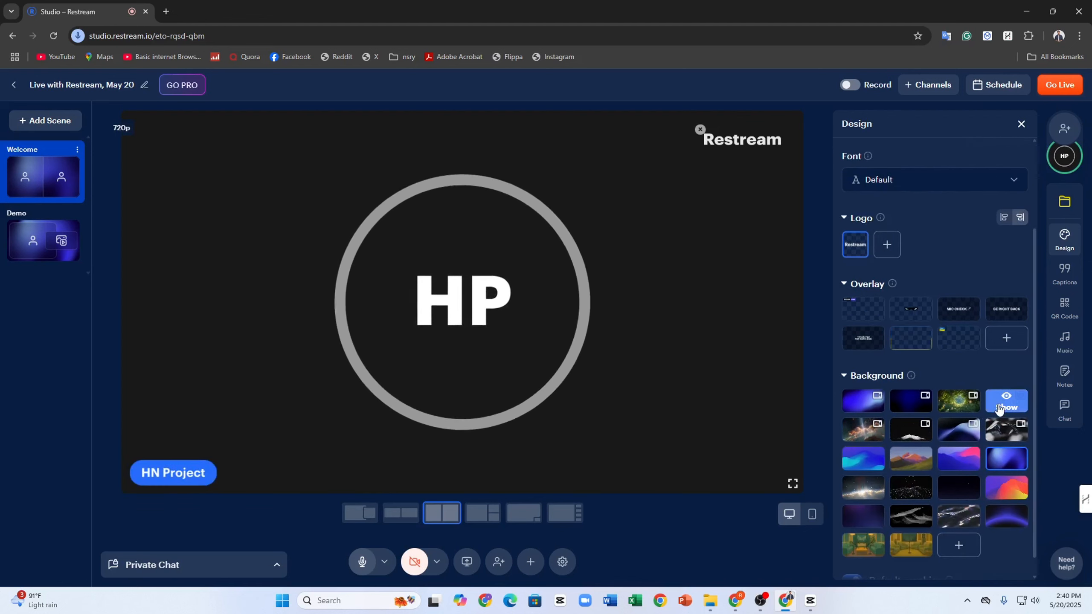
{"action": "left_click", "coordinate": [926, 188]}
{"action": "left_click", "coordinate": [913, 212]}
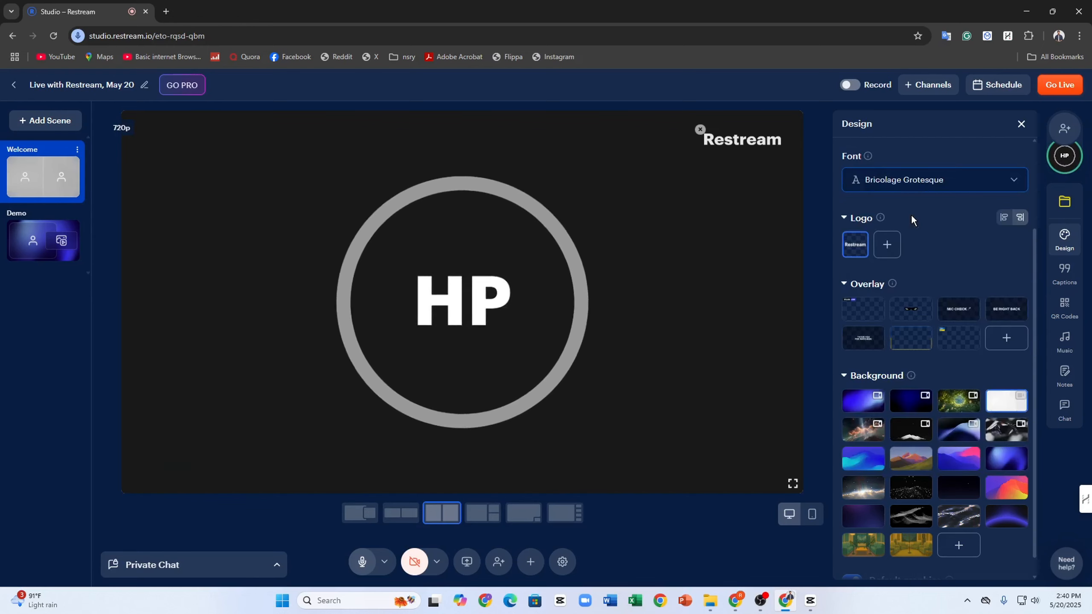
{"action": "left_click", "coordinate": [893, 179]}
{"action": "left_click", "coordinate": [885, 243]}
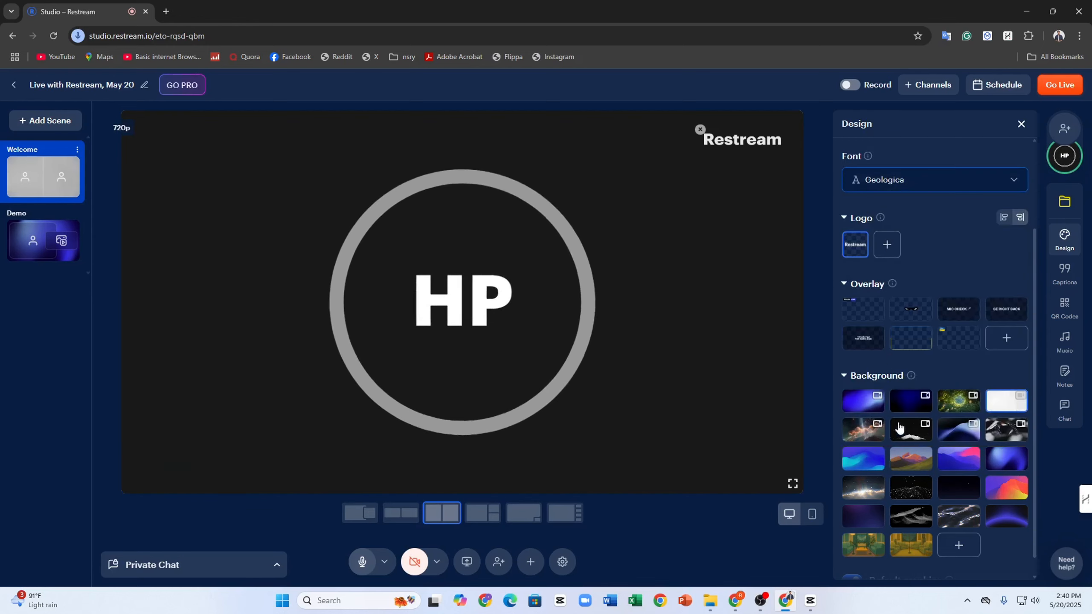
- Set the Welcome scene's background to the still black image with grey waves
{"action": "left_click", "coordinate": [915, 522]}
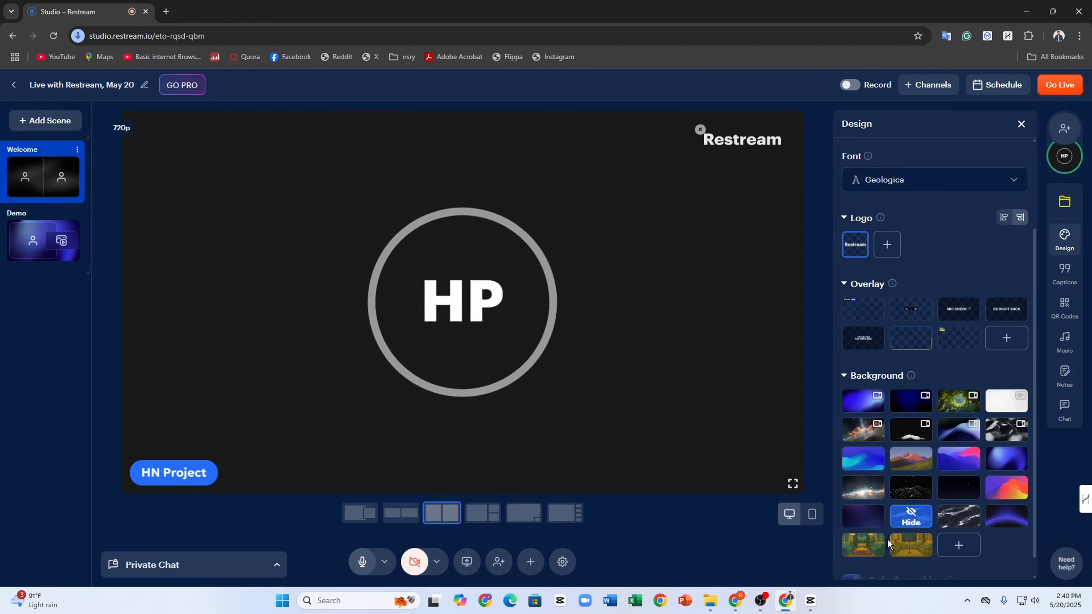
{"action": "left_click", "coordinate": [912, 522]}
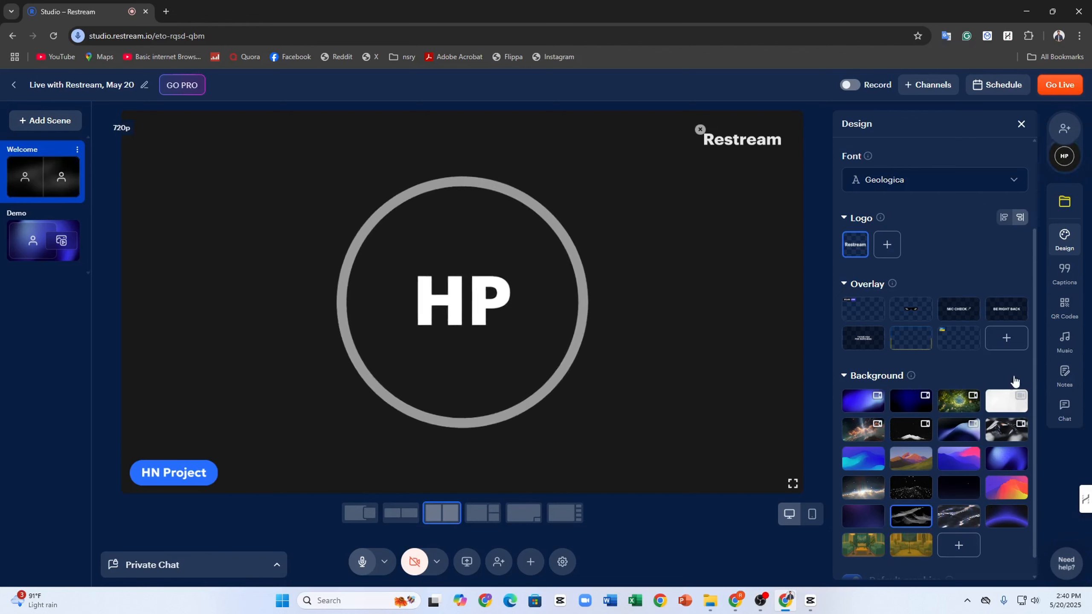
- Try to add a custom logo to the stream, dismiss the upgrade offer and close the design settings
{"action": "scroll", "coordinate": [984, 473], "scroll_direction": "down", "scroll_amount": 1}
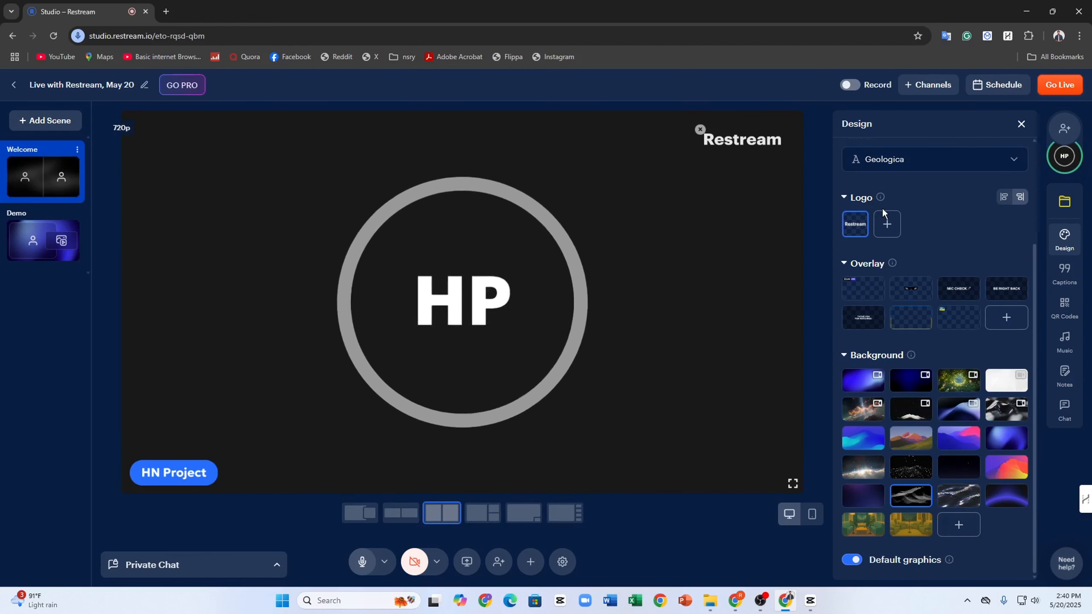
{"action": "left_click", "coordinate": [884, 228]}
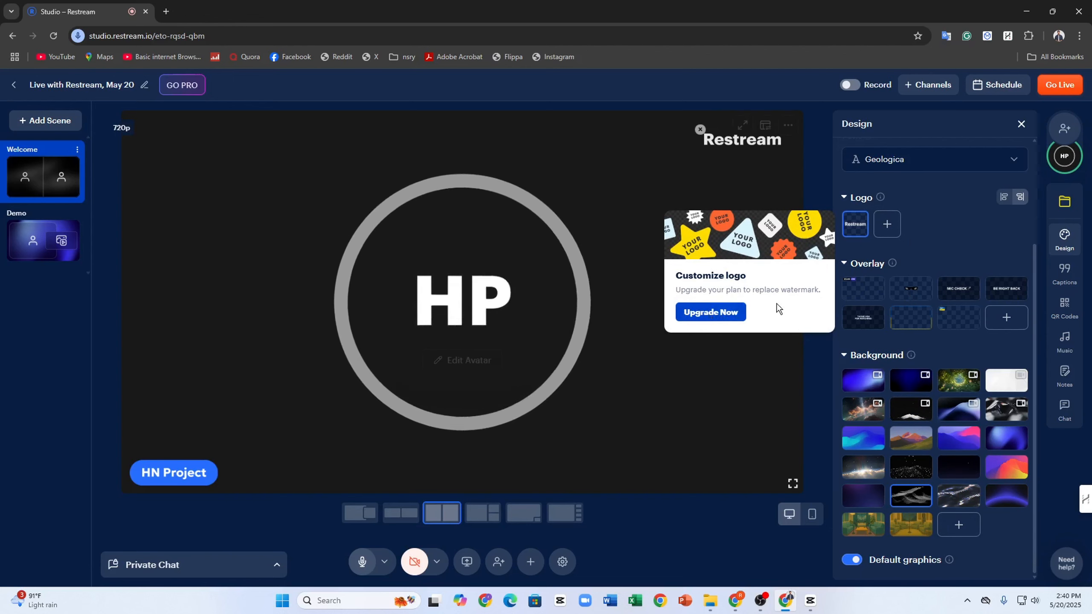
{"action": "left_click", "coordinate": [914, 241]}
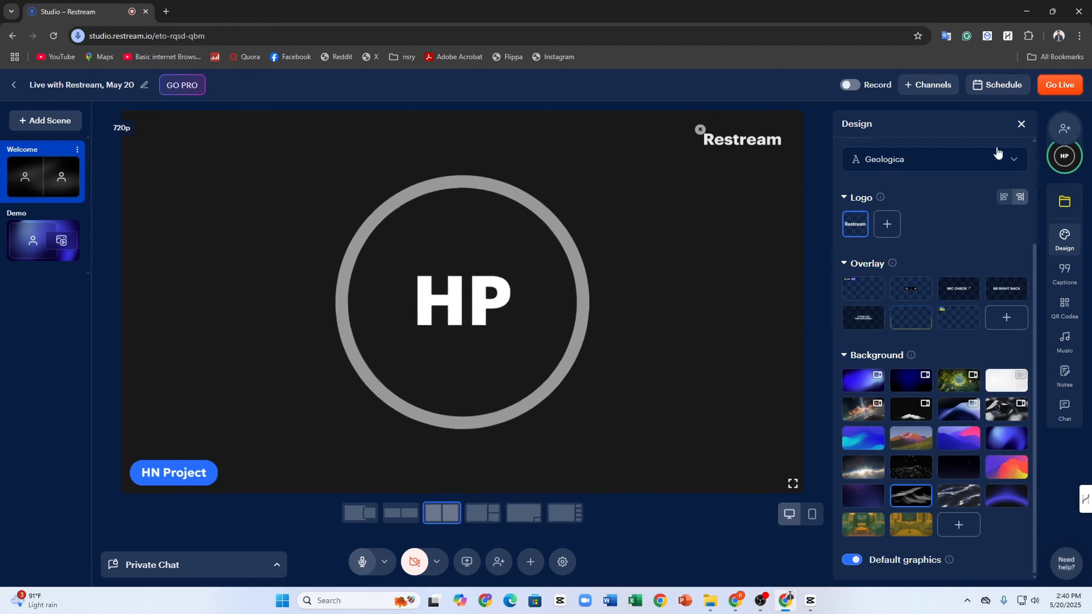
{"action": "left_click", "coordinate": [1021, 124]}
- Examine the stream's sources, including the guest invite link and the camera source controls
{"action": "left_click", "coordinate": [1063, 130]}
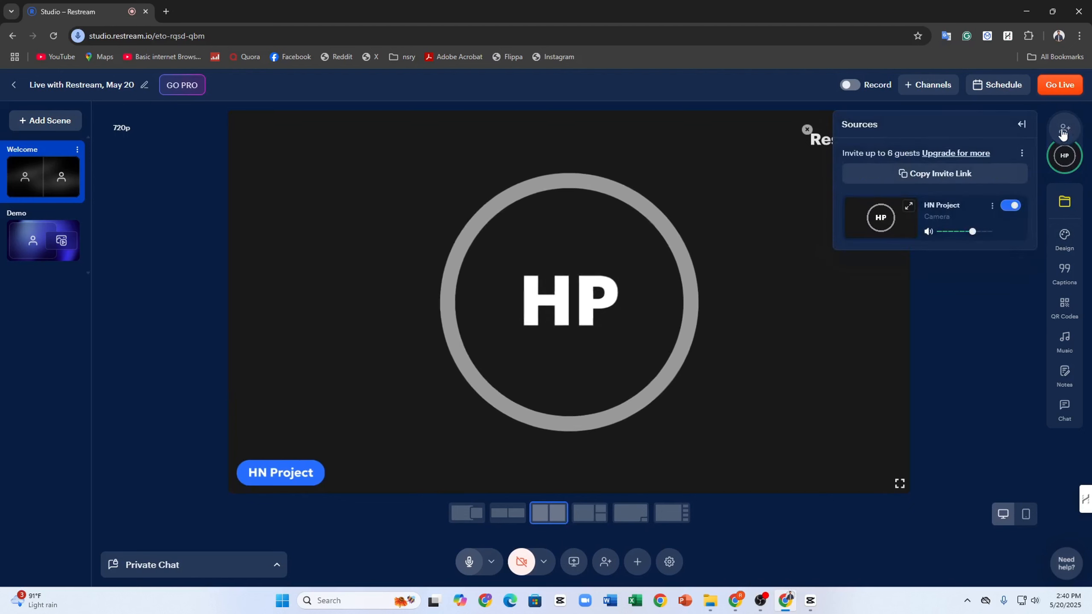
{"action": "left_click", "coordinate": [1062, 132]}
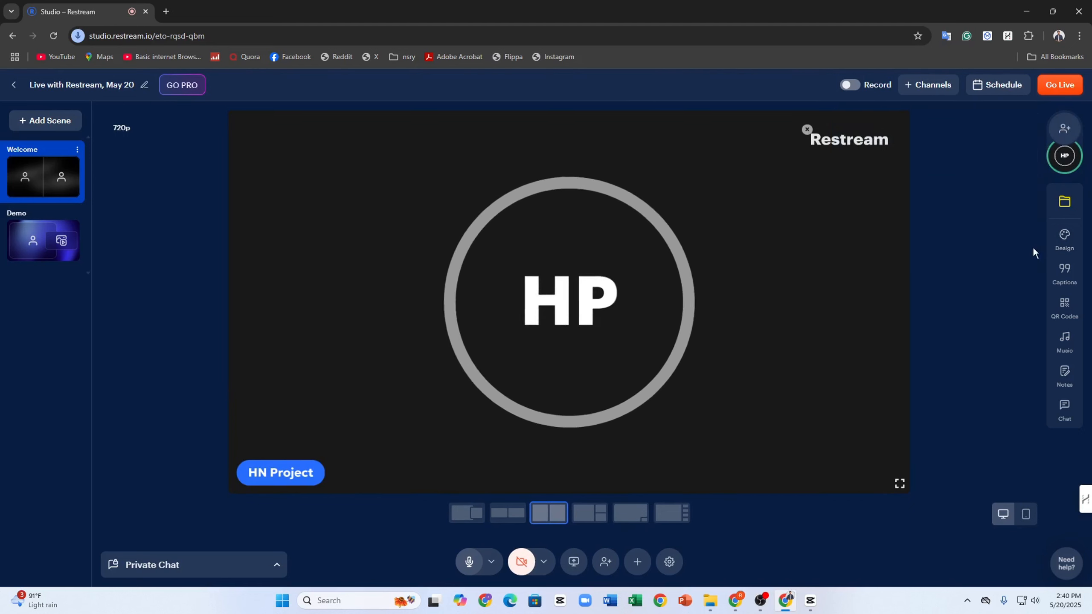
{"action": "left_click", "coordinate": [1068, 127]}
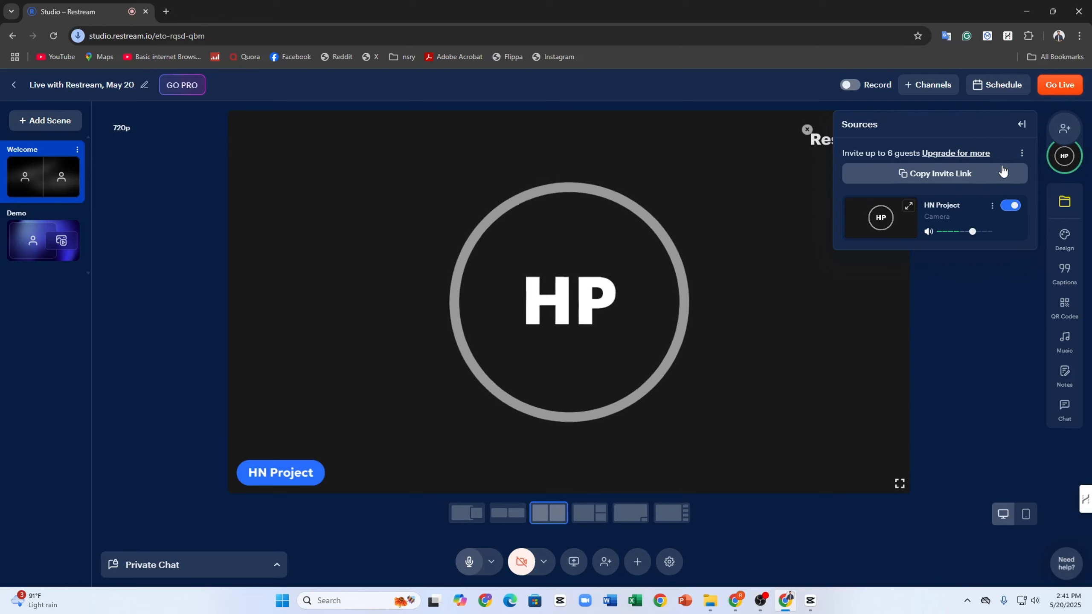
{"action": "left_click", "coordinate": [554, 275]}
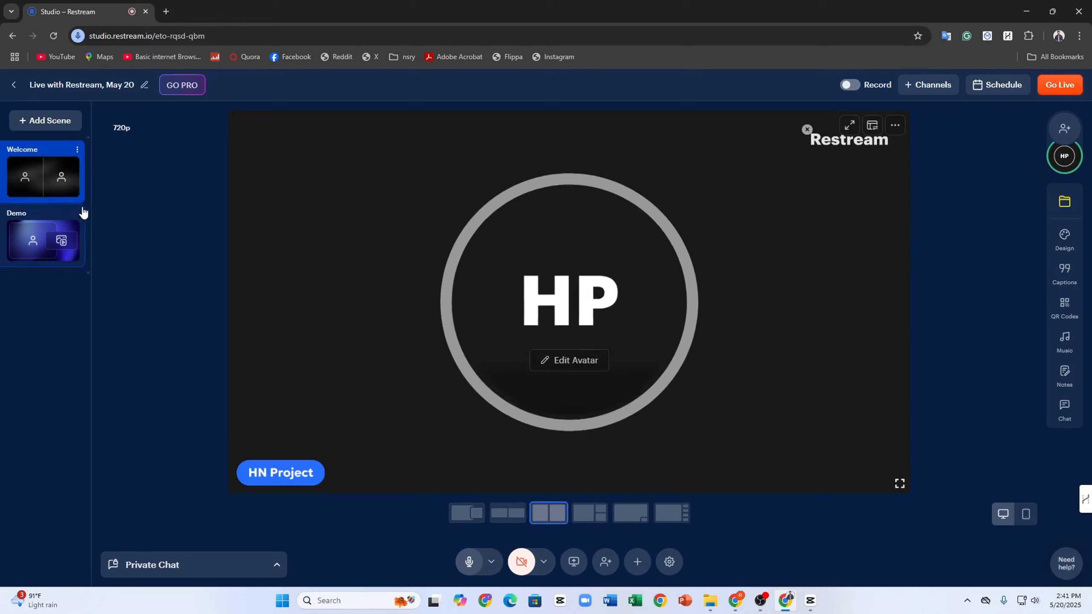
{"action": "left_click", "coordinate": [1060, 158]}
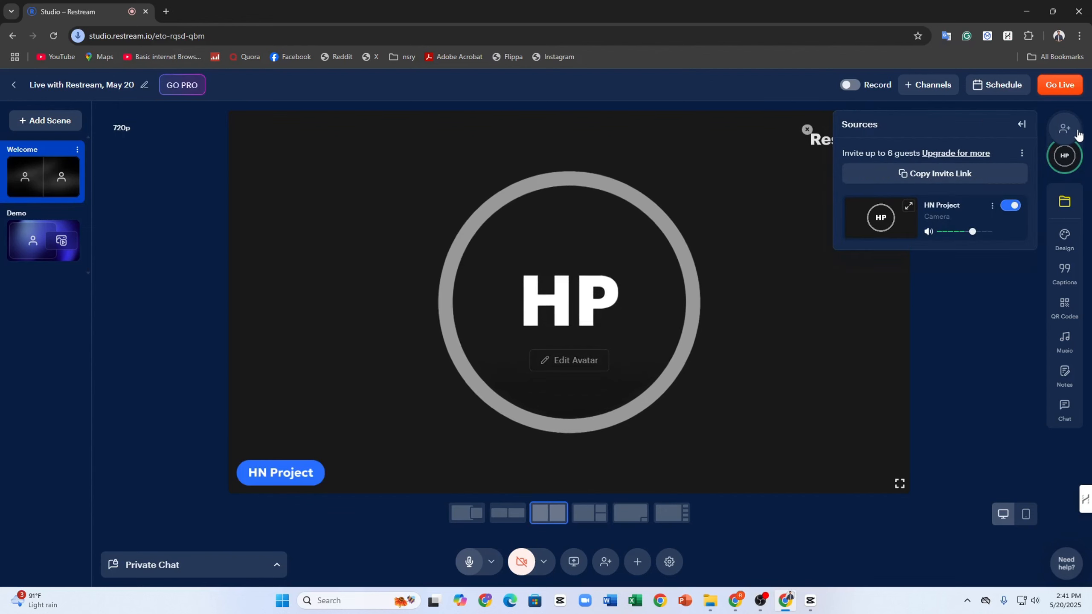
{"action": "mouse_move", "coordinate": [1061, 147]}
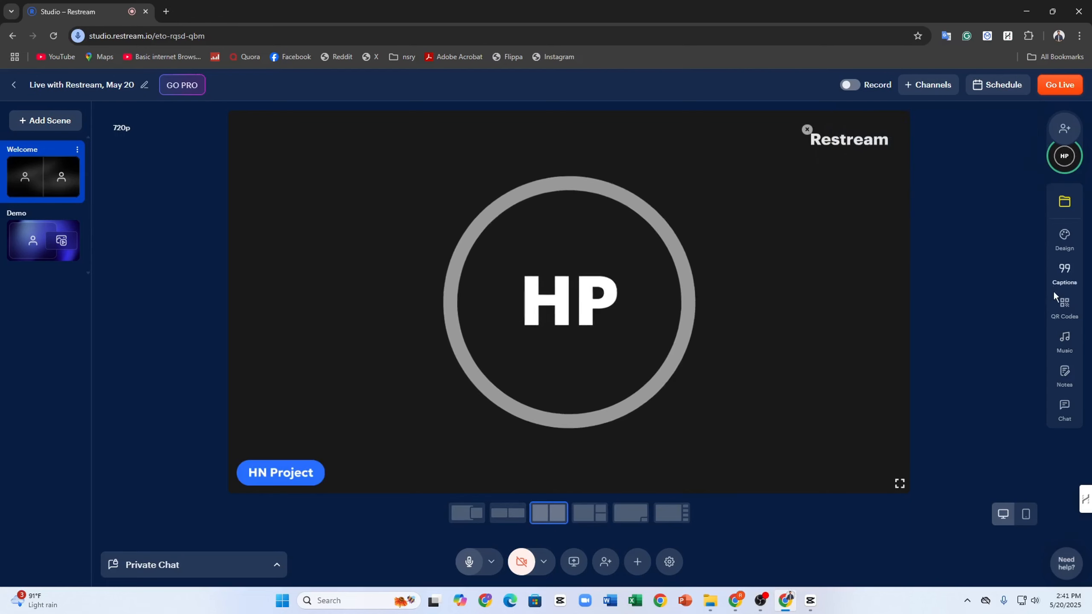
- Start creating a new QR code with an image for the stream
{"action": "left_click", "coordinate": [1070, 307]}
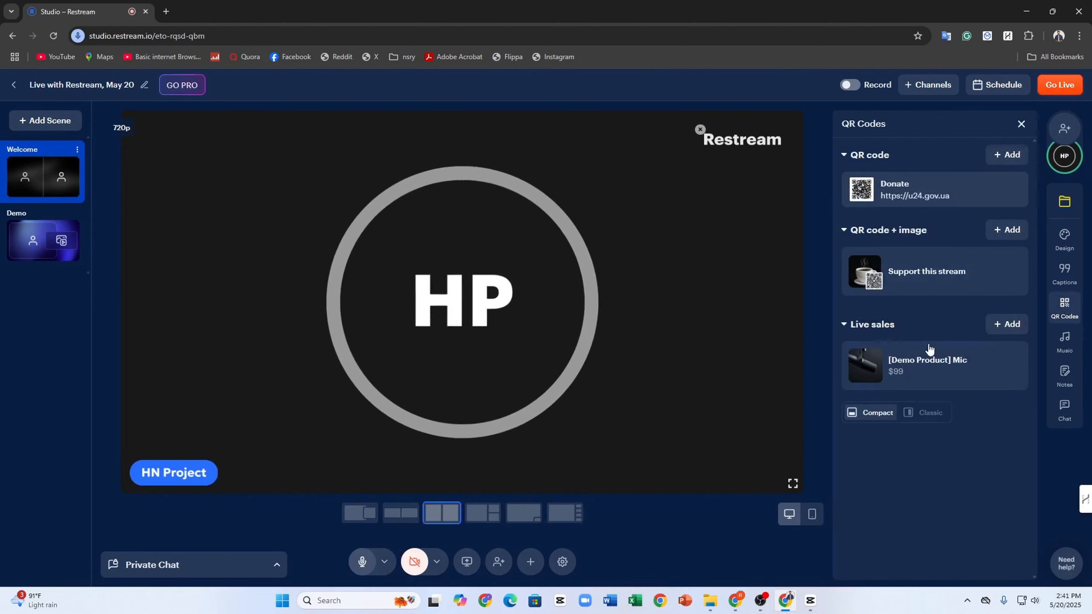
{"action": "left_click", "coordinate": [1006, 229]}
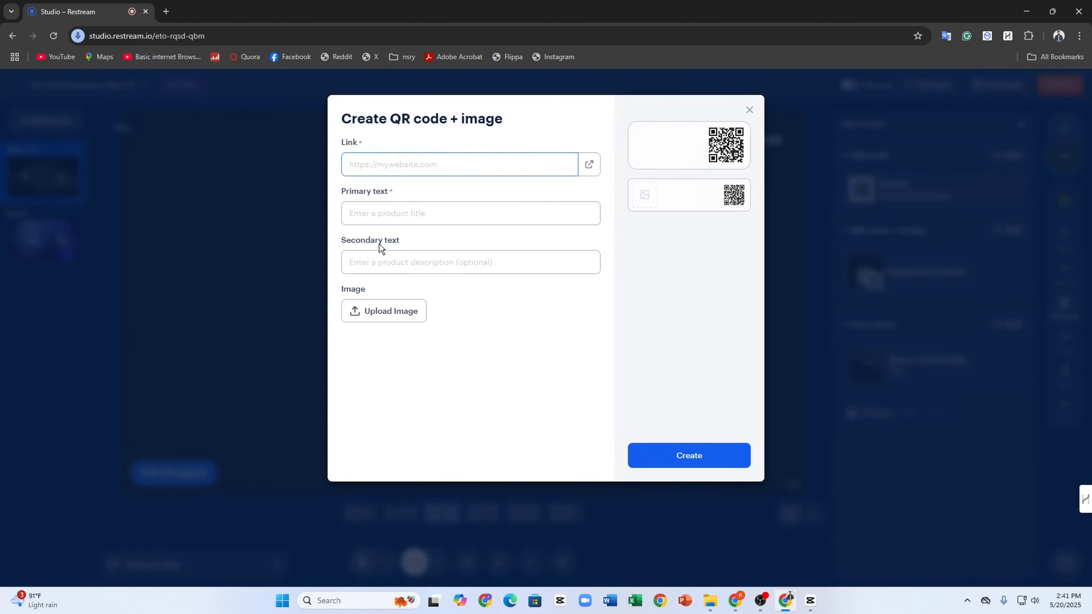
{"action": "left_click", "coordinate": [383, 217]}
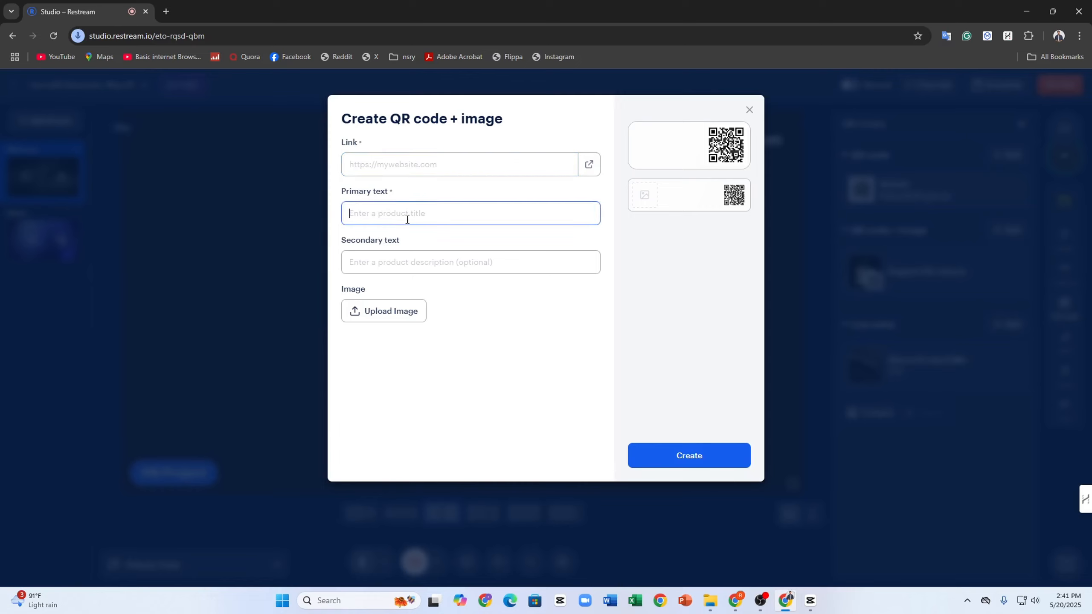
{"action": "left_click", "coordinate": [407, 268]}
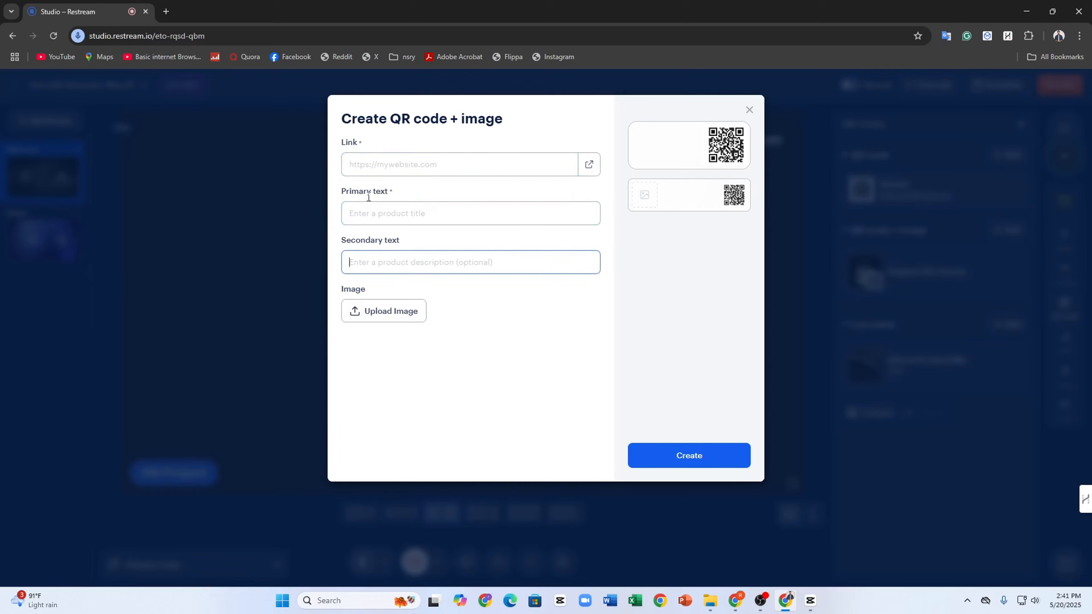
- Search Google for Canva in a new browser tab and open the Canva website
{"action": "left_click", "coordinate": [165, 12]}
{"action": "type", "text": "can va"}
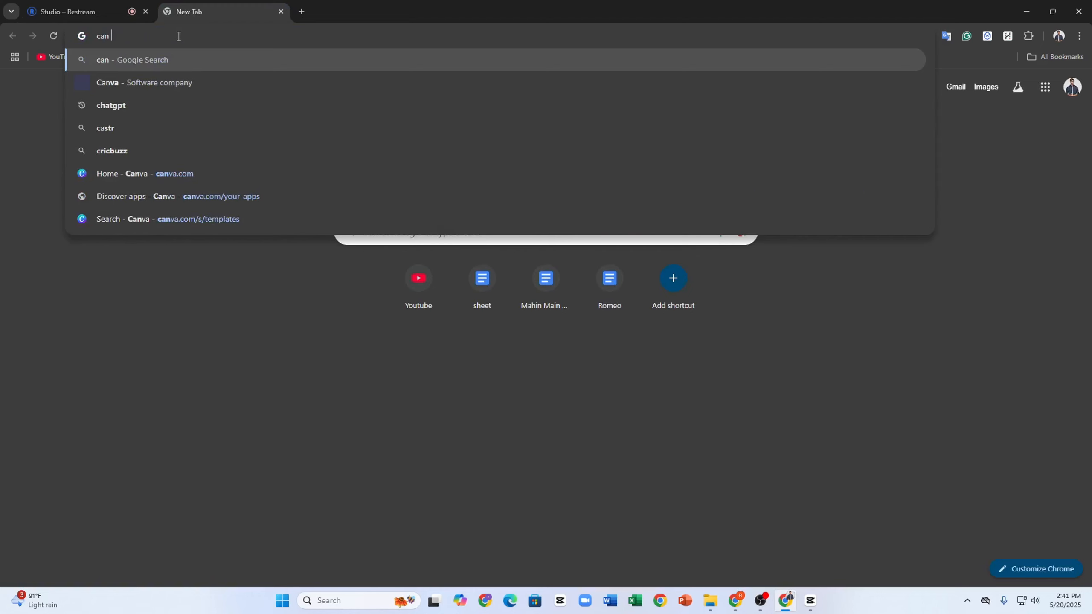
{"action": "key", "text": "Return"}
{"action": "double_click", "coordinate": [147, 38]}
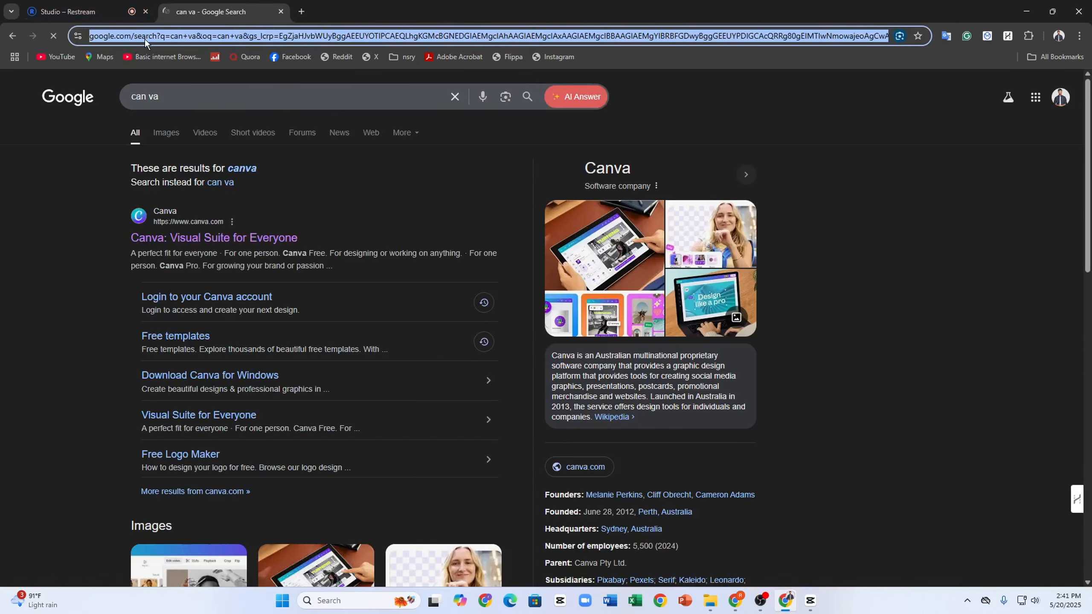
{"action": "left_click", "coordinate": [160, 240]}
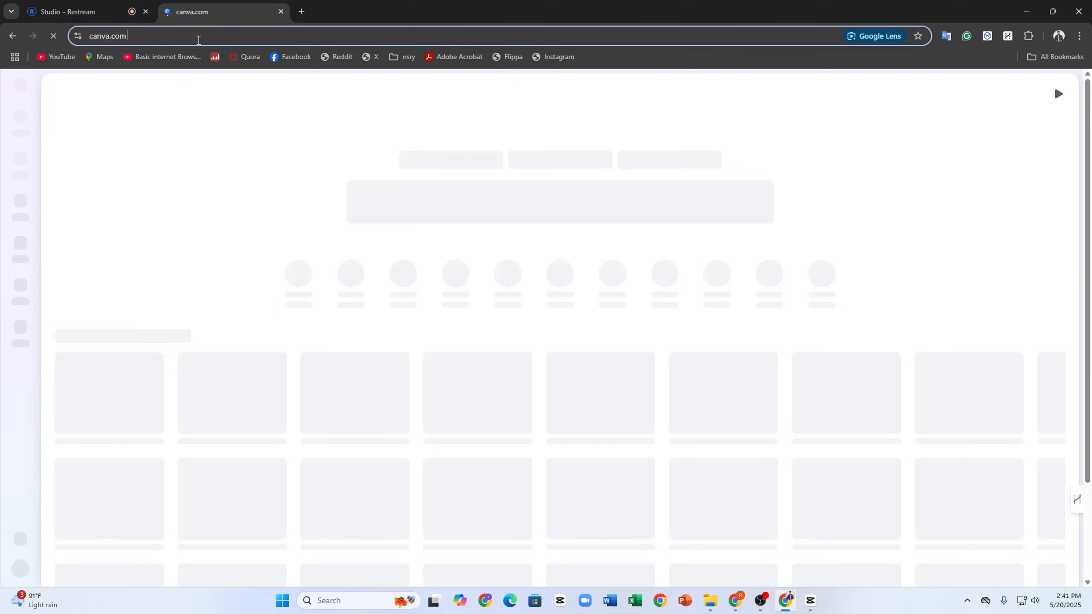
- Copy the web address of the Canva home page
{"action": "double_click", "coordinate": [198, 40]}
{"action": "triple_click", "coordinate": [197, 39]}
{"action": "right_click", "coordinate": [197, 40]}
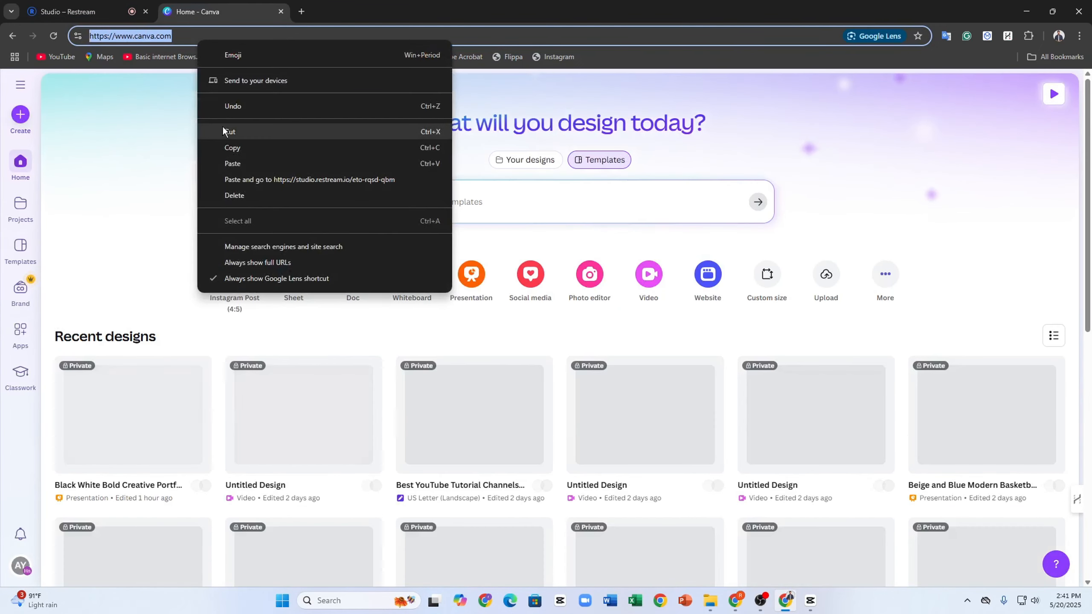
{"action": "left_click", "coordinate": [229, 148]}
{"action": "left_click", "coordinate": [92, 5]}
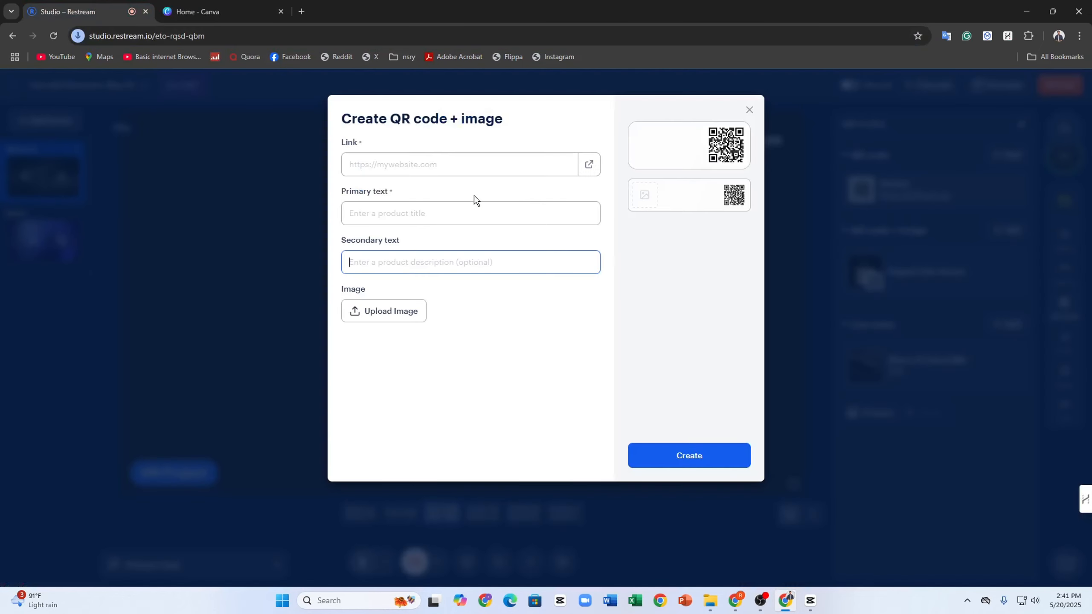
{"action": "left_click", "coordinate": [426, 161]}
{"action": "left_click", "coordinate": [420, 220]}
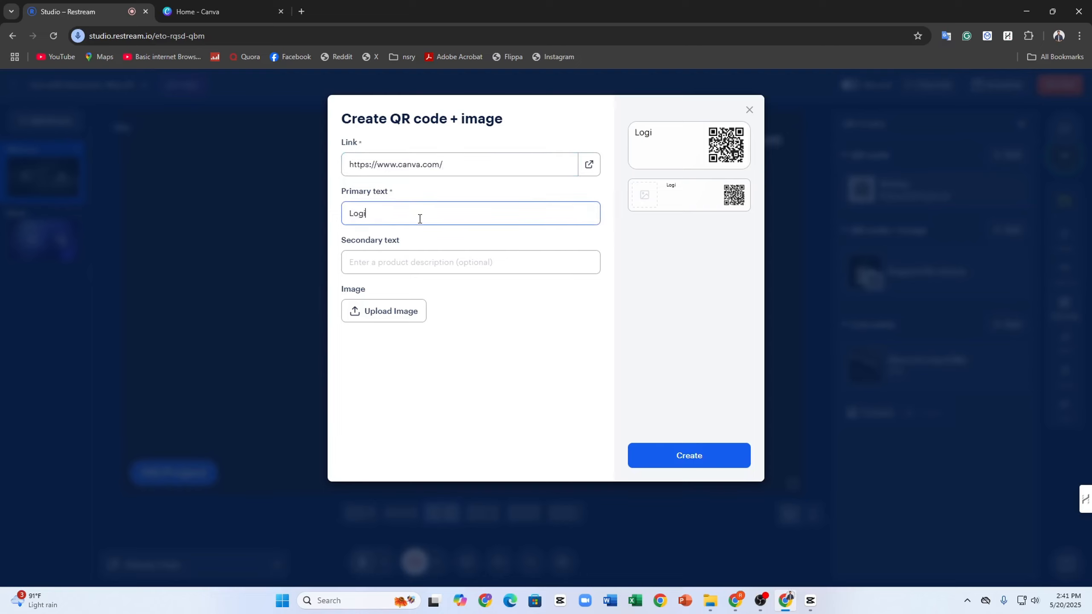
{"action": "left_click", "coordinate": [390, 273]}
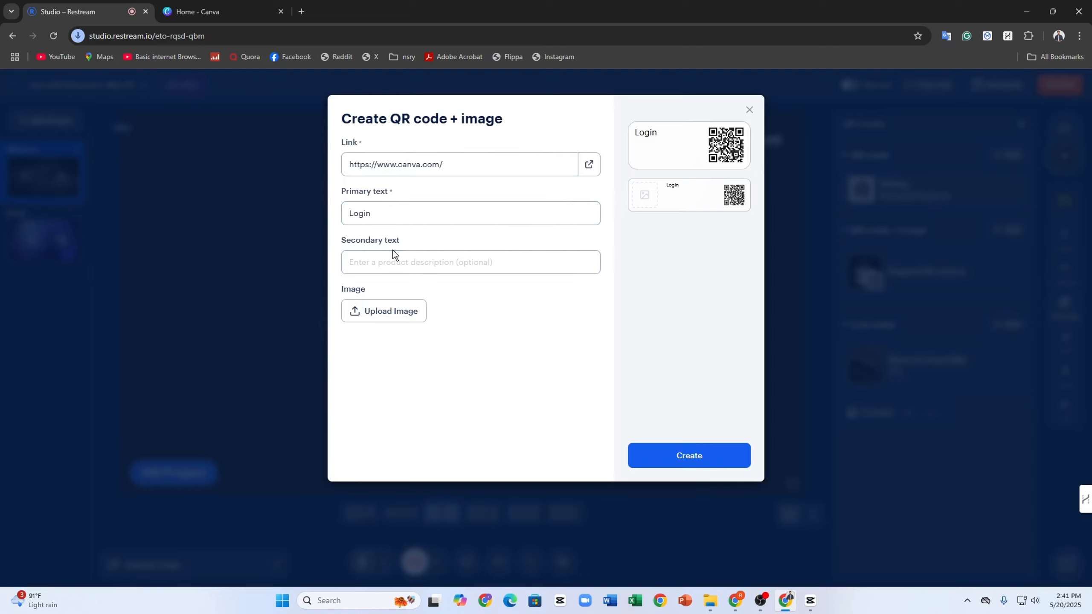
{"action": "left_click", "coordinate": [374, 312]}
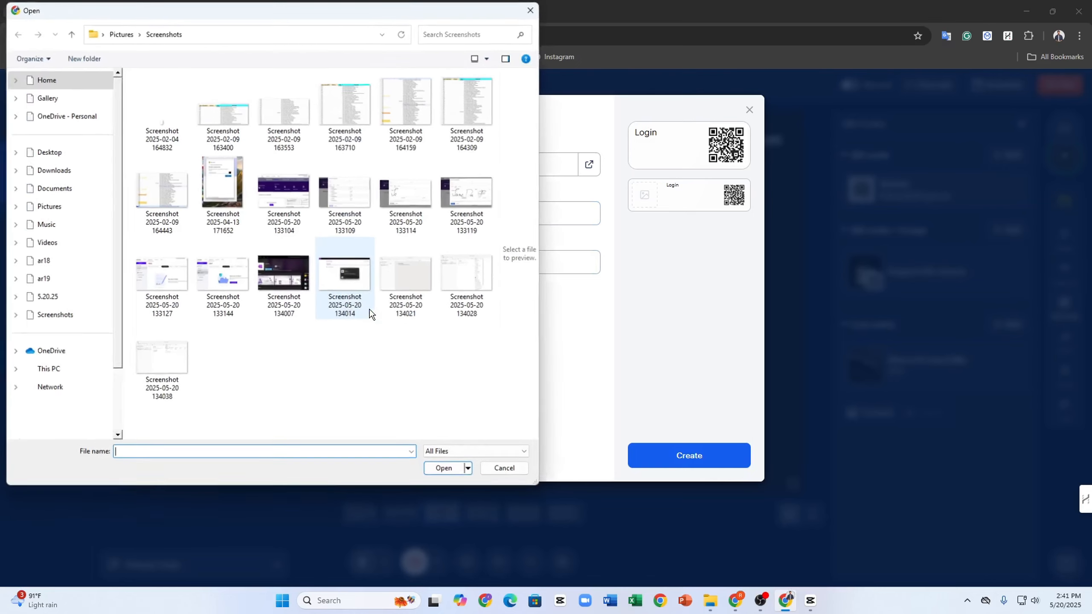
{"action": "left_click", "coordinate": [354, 290]}
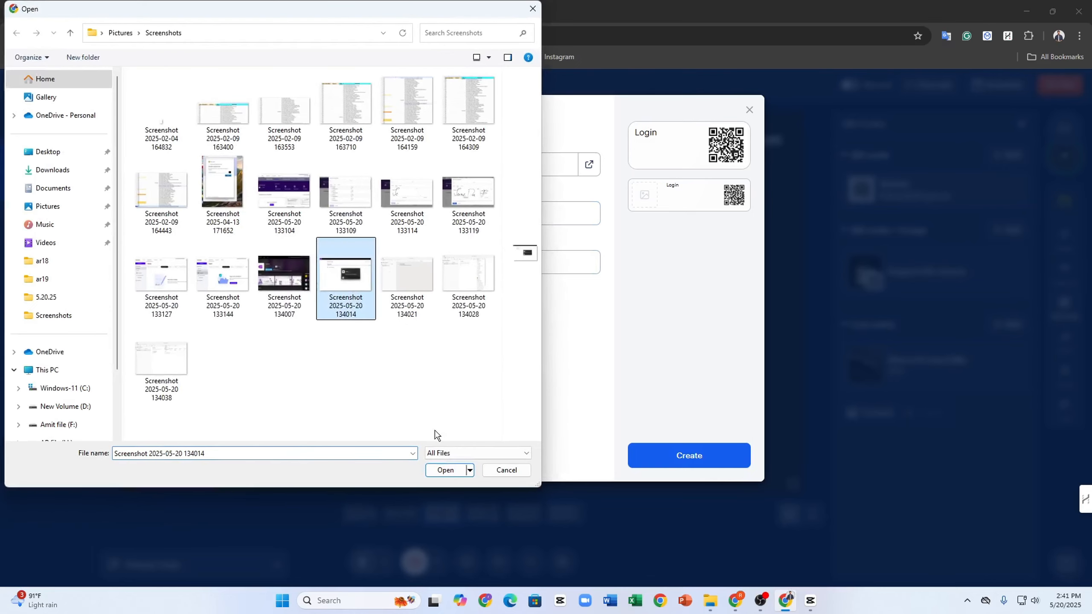
{"action": "left_click", "coordinate": [435, 470]}
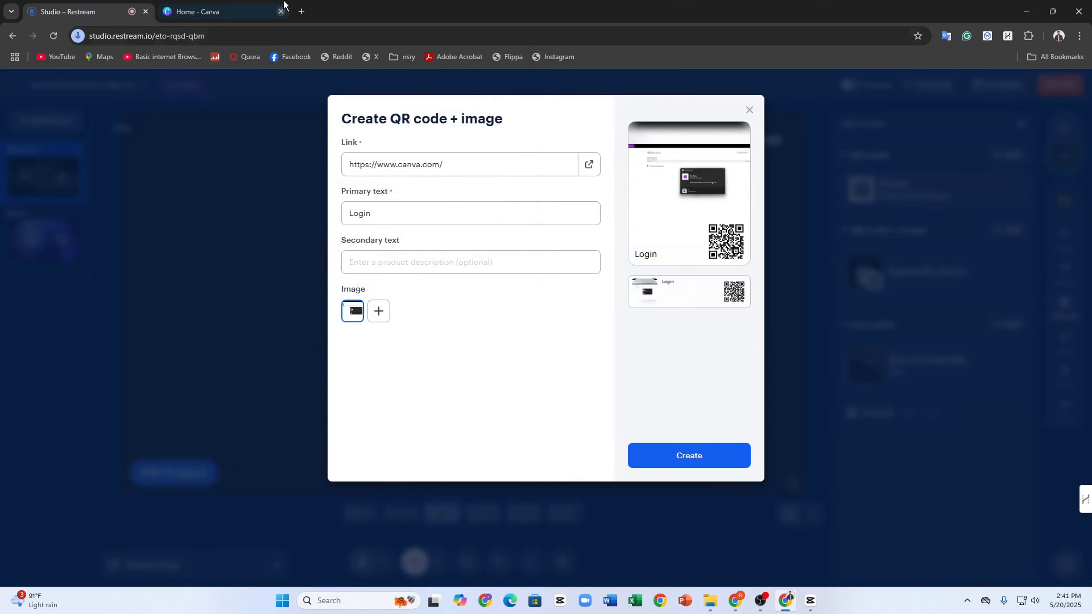
- Return to the Google results for Canva in the browser and show the image results
{"action": "left_click", "coordinate": [302, 11]}
{"action": "left_click", "coordinate": [263, 9]}
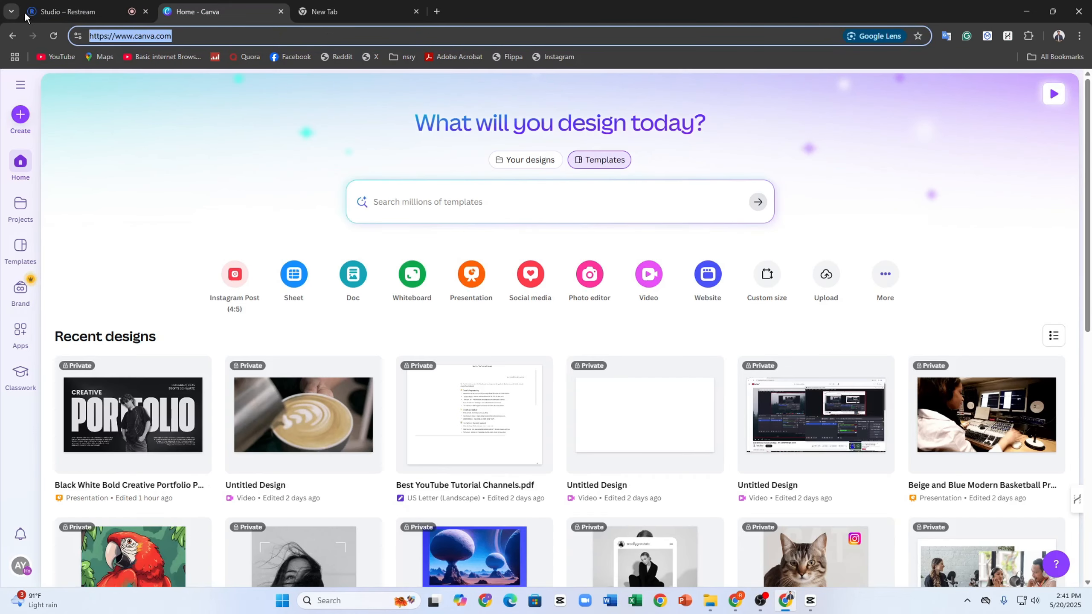
{"action": "left_click", "coordinate": [19, 37]}
{"action": "left_click", "coordinate": [20, 38]}
{"action": "left_click", "coordinate": [34, 35]}
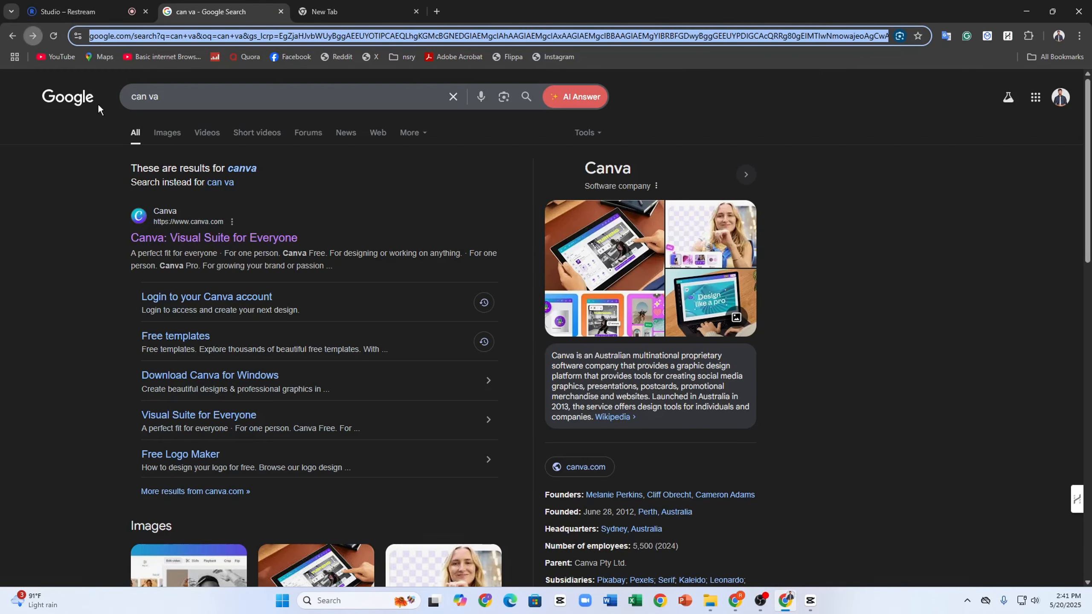
{"action": "left_click", "coordinate": [162, 137]}
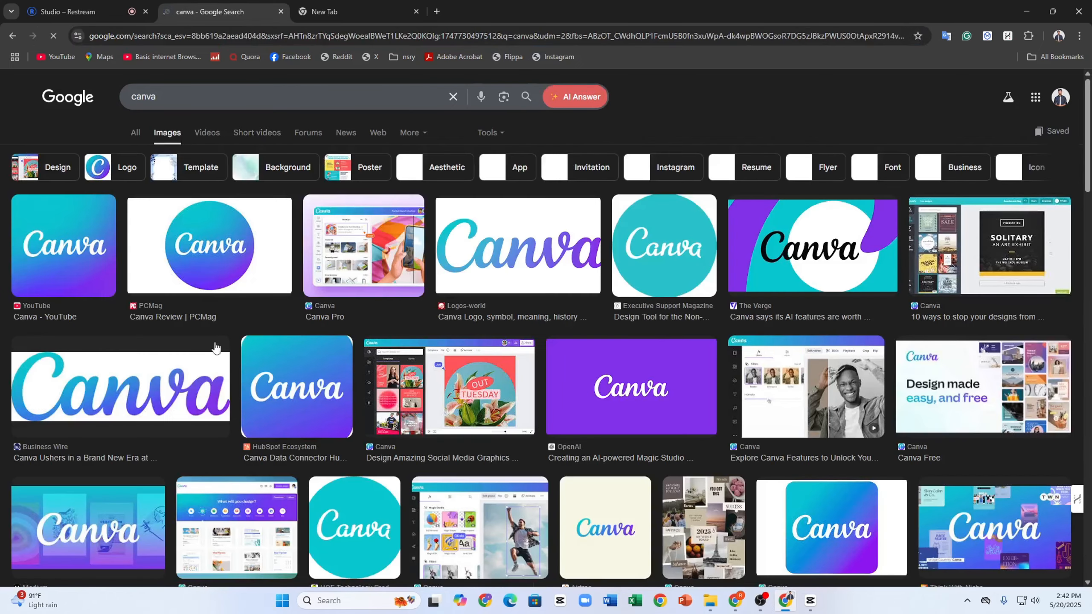
- Save the round Canva logo from the PCMag image result to the computer
{"action": "left_click", "coordinate": [150, 239]}
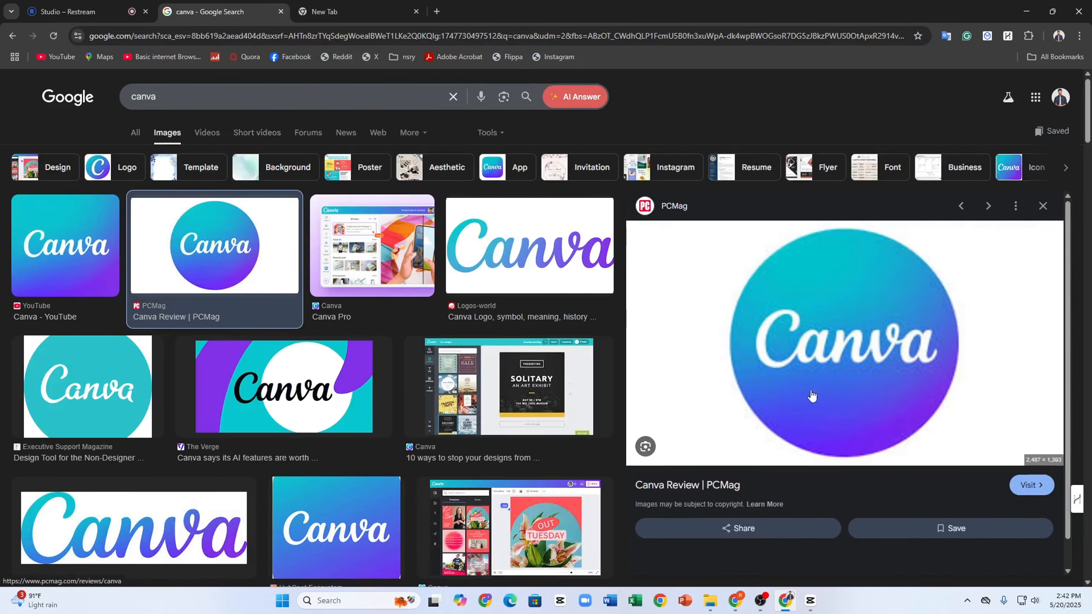
{"action": "right_click", "coordinate": [873, 249]}
{"action": "left_click", "coordinate": [862, 188]}
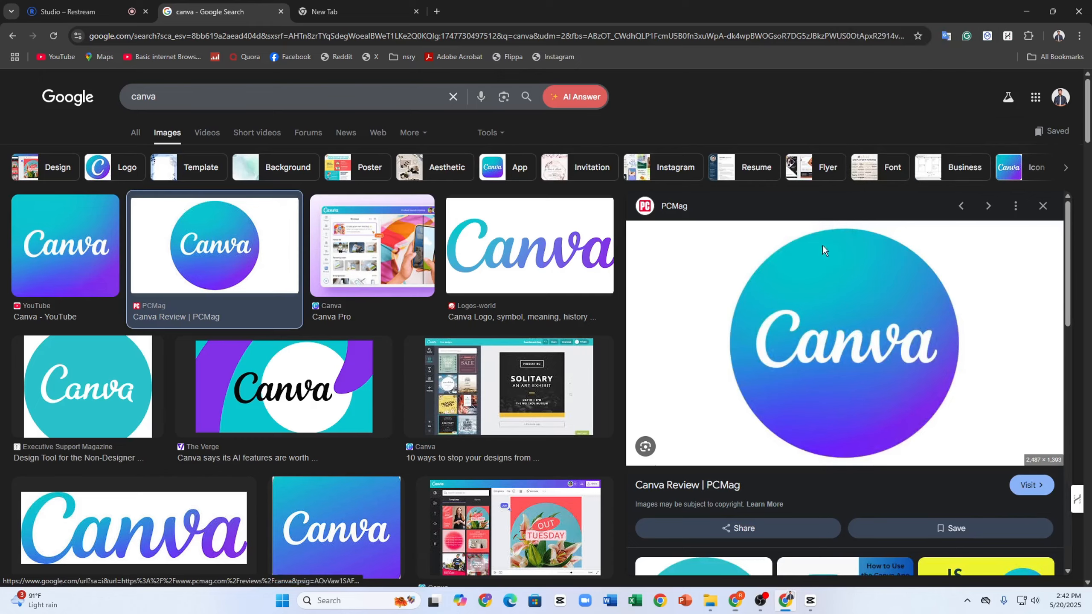
{"action": "left_click", "coordinate": [449, 469]}
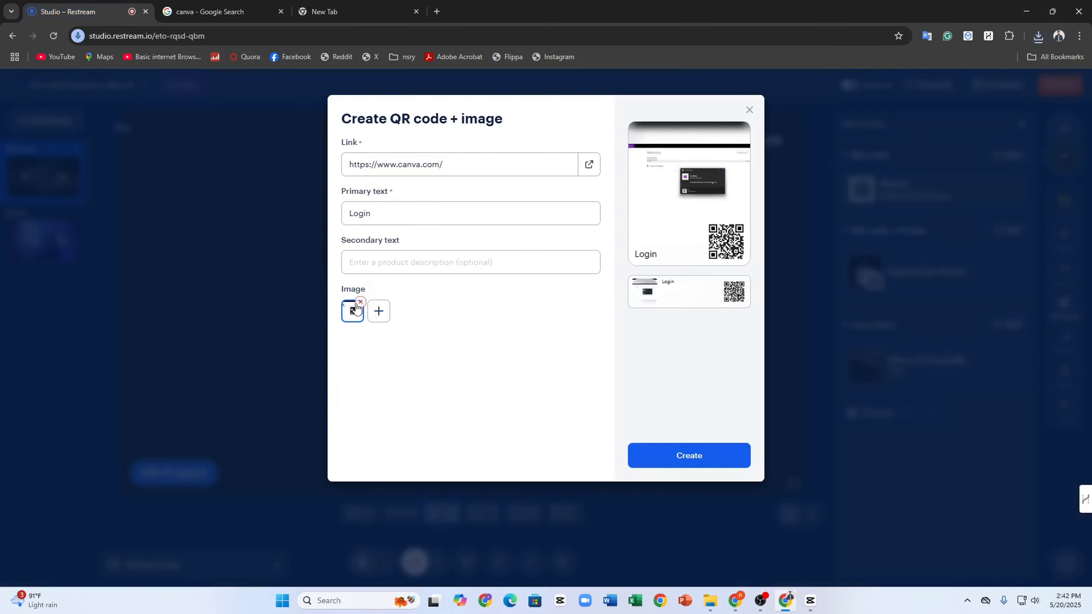
- In Restream Studio, replace the QR code's image with the downloaded file 05GF8sMpHfawiyKgGnrgf7X-8 and create the QR code
{"action": "left_click", "coordinate": [361, 302]}
{"action": "left_click", "coordinate": [363, 311]}
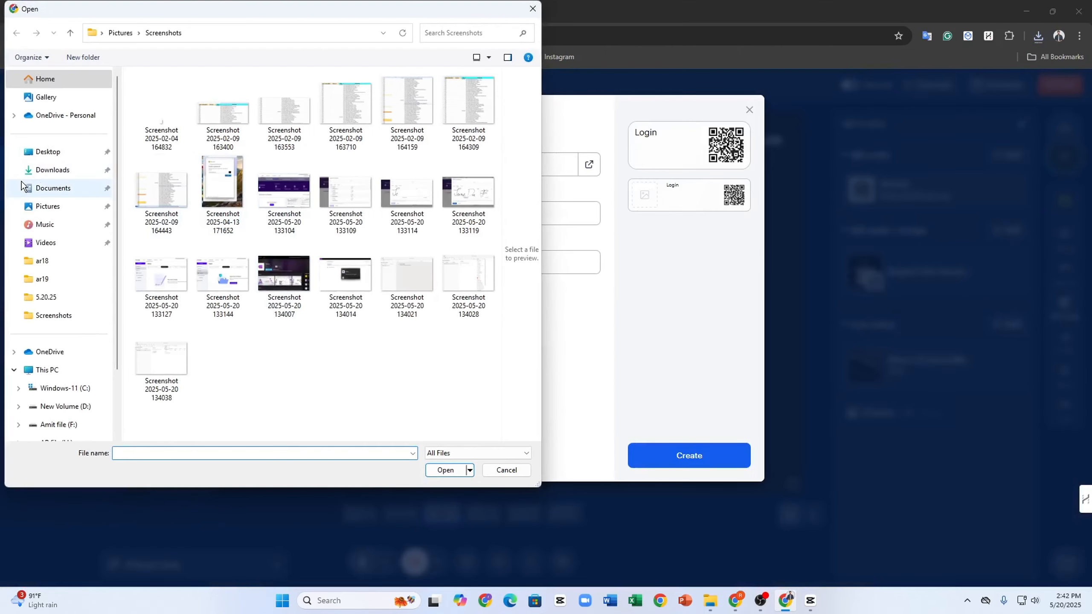
{"action": "left_click", "coordinate": [30, 170]}
{"action": "left_click", "coordinate": [163, 109]}
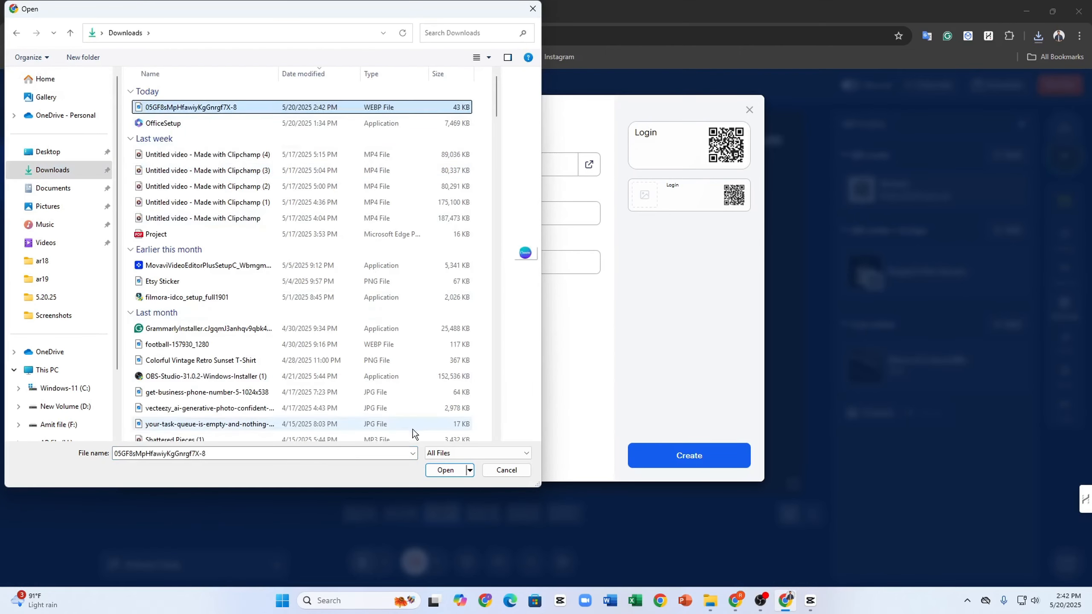
{"action": "left_click", "coordinate": [433, 470]}
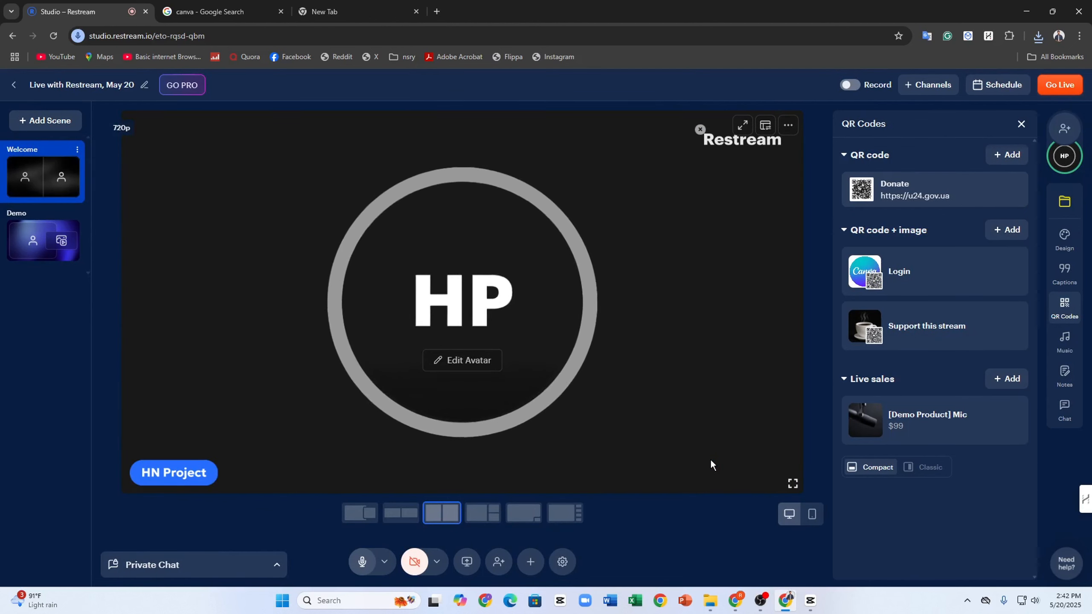
- Review the Login QR code's link, text and image in its editing form and save it
{"action": "mouse_move", "coordinate": [915, 278]}
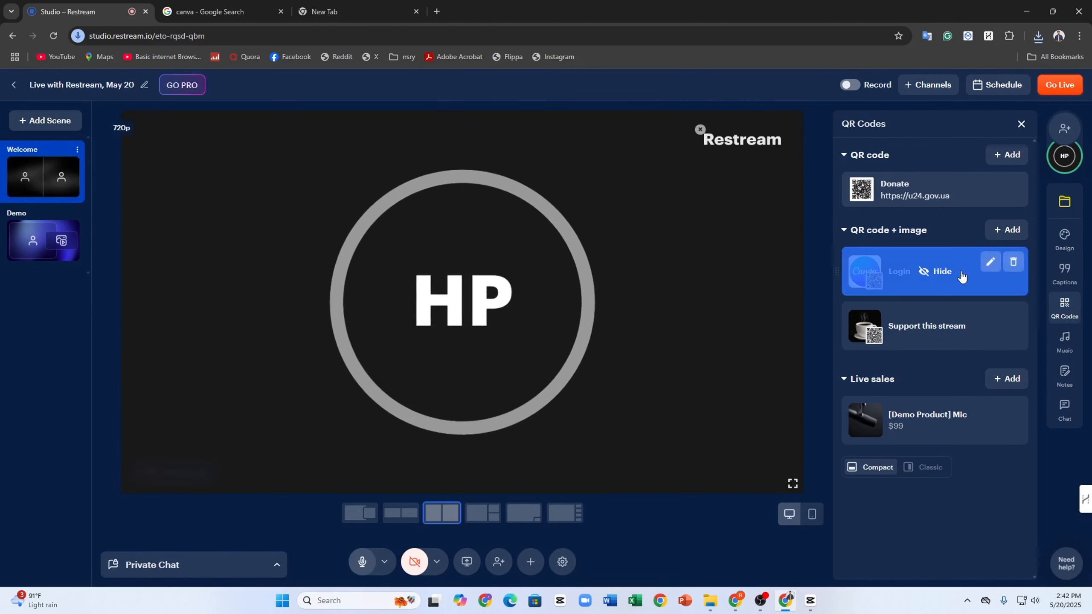
{"action": "left_click", "coordinate": [991, 264]}
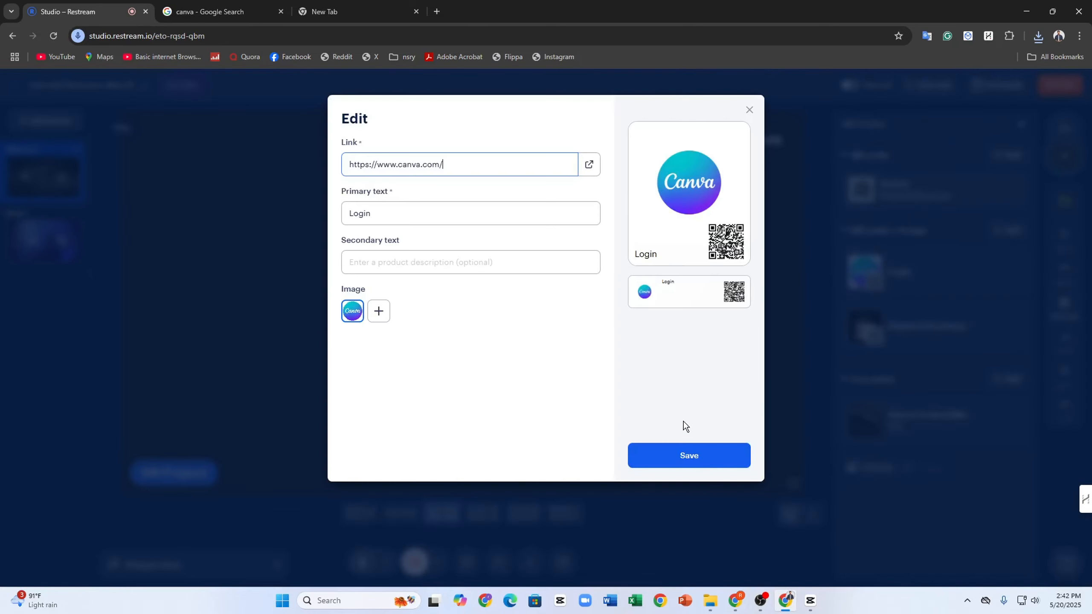
{"action": "left_click", "coordinate": [680, 456]}
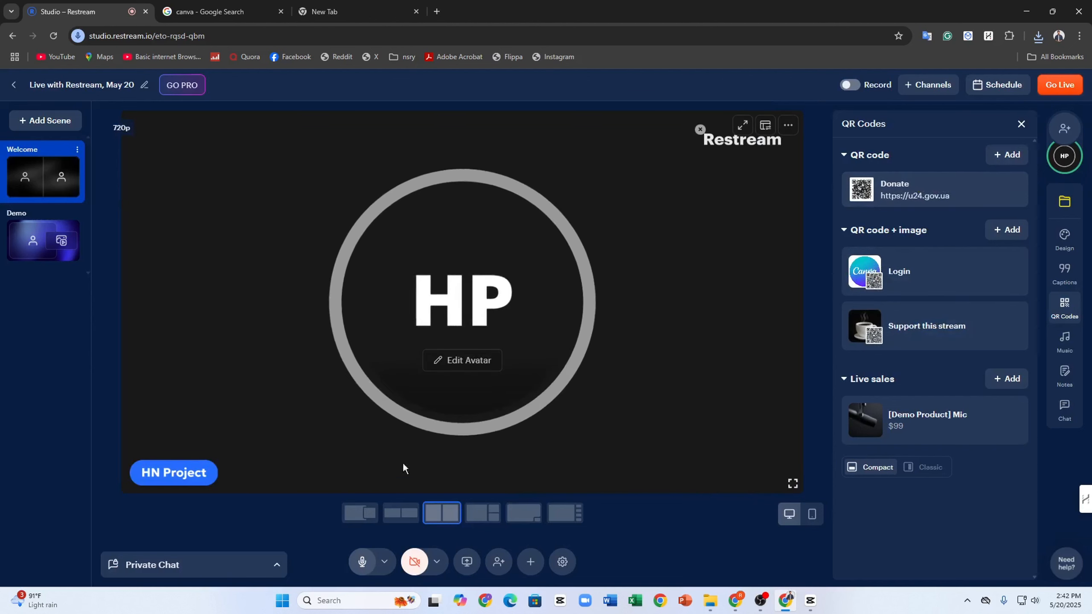
{"action": "mouse_move", "coordinate": [955, 284]}
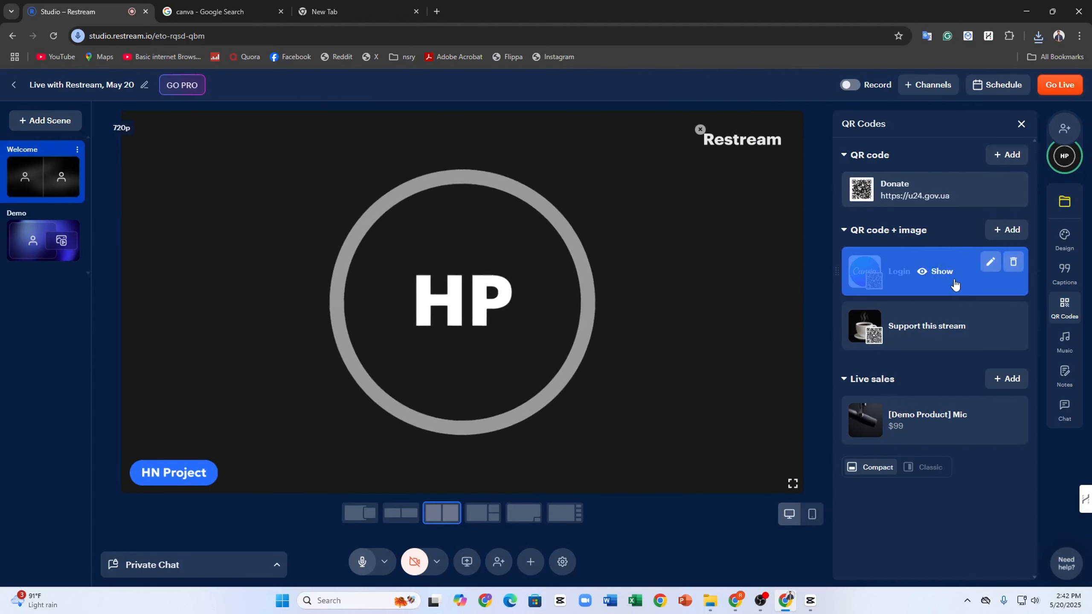
- Open the Canva website from the Google results in the browser and return to Restream Studio
{"action": "left_click", "coordinate": [222, 12]}
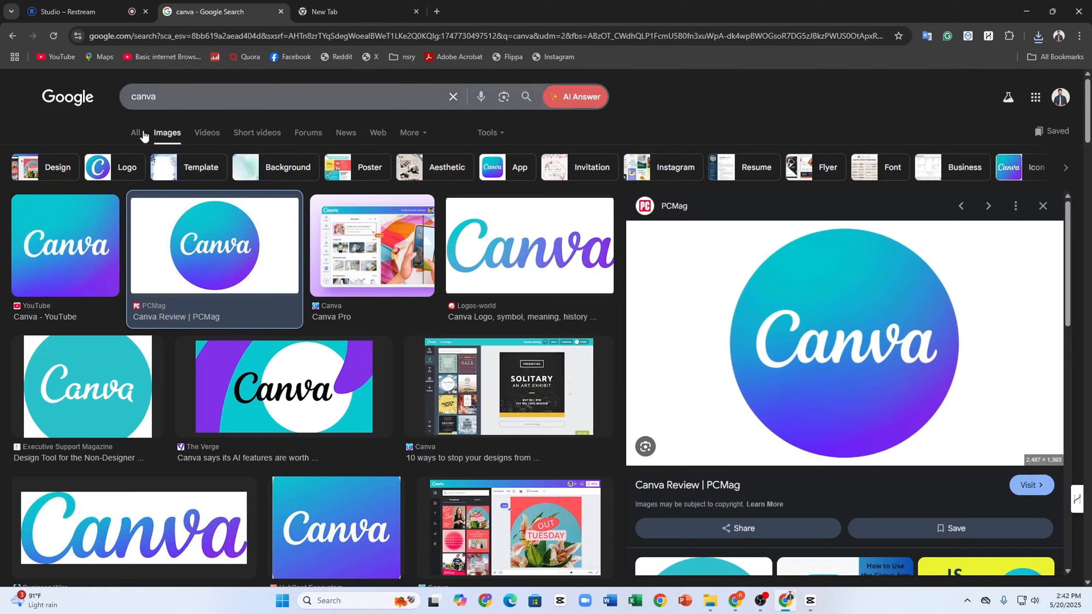
{"action": "left_click", "coordinate": [135, 133]}
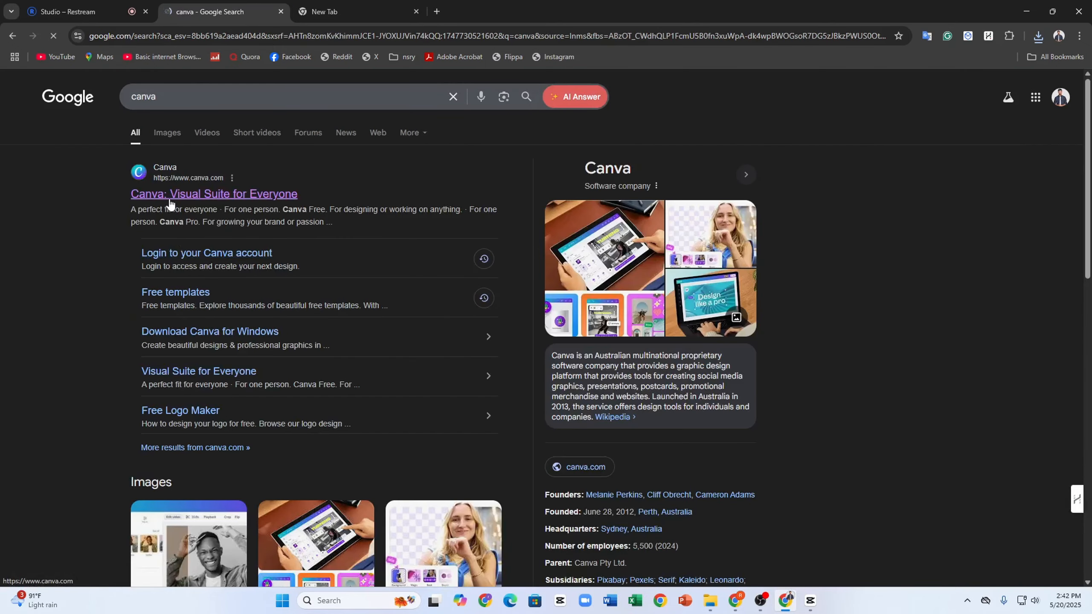
{"action": "left_click", "coordinate": [202, 206]}
{"action": "left_click", "coordinate": [134, 5]}
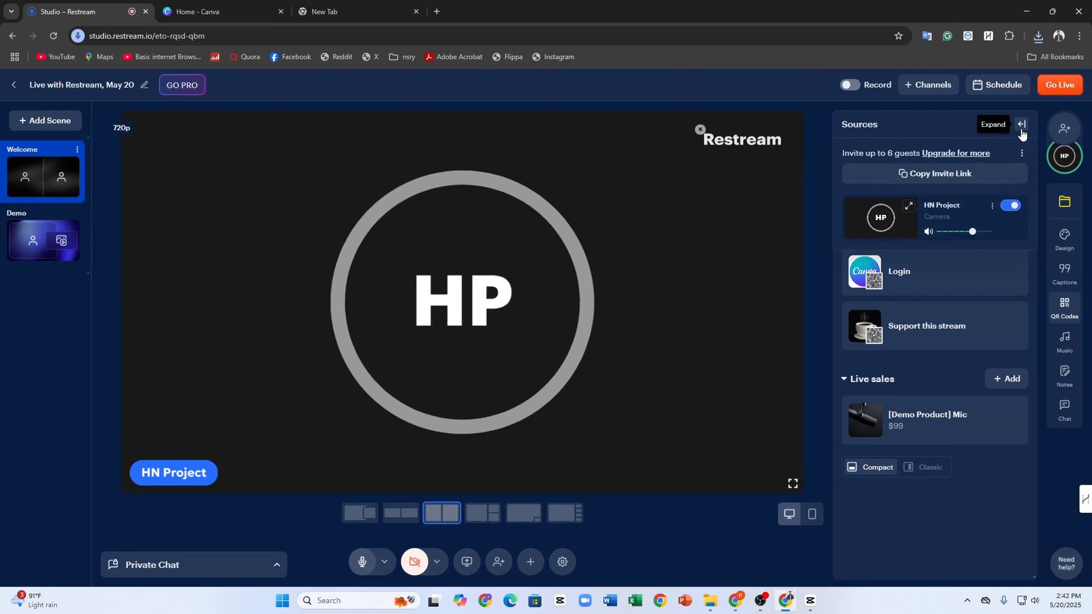
- Try the Classic QR code layout, switch back to Compact and close the QR code settings
{"action": "left_click", "coordinate": [1022, 124]}
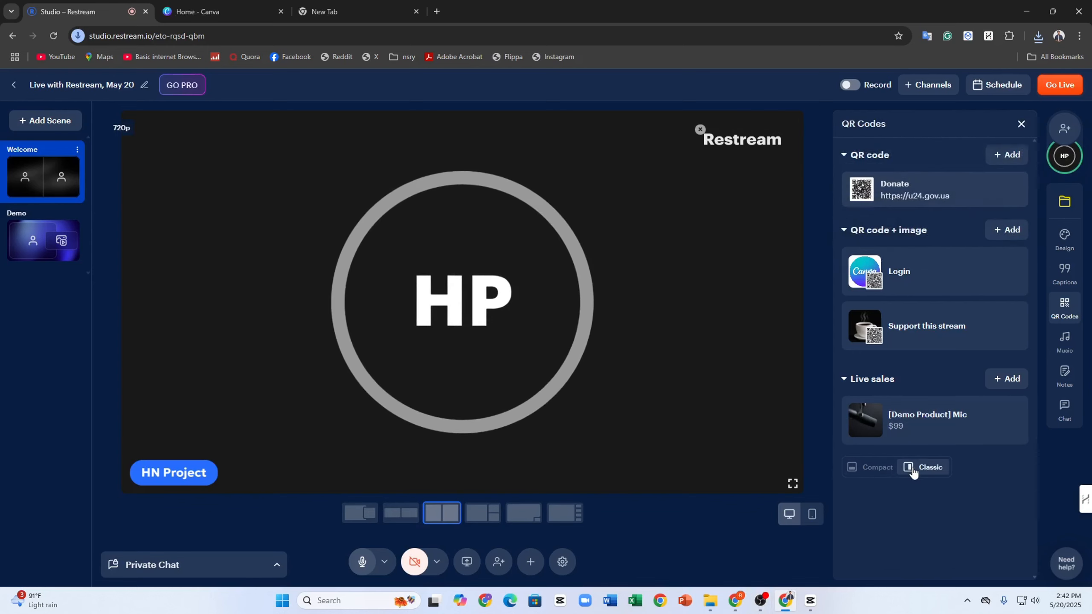
{"action": "left_click", "coordinate": [878, 468]}
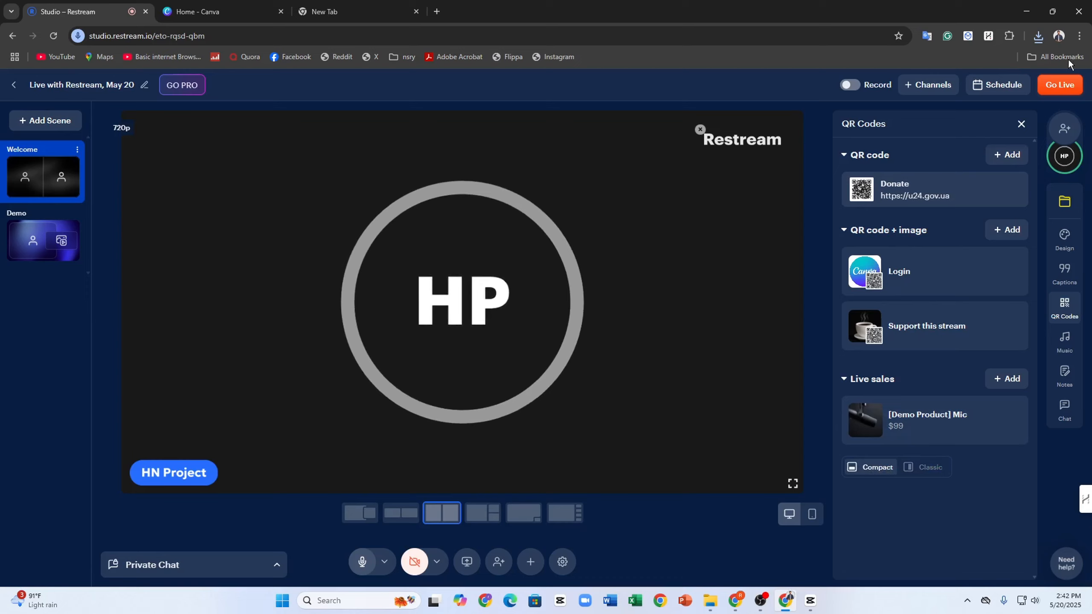
{"action": "left_click", "coordinate": [1021, 125]}
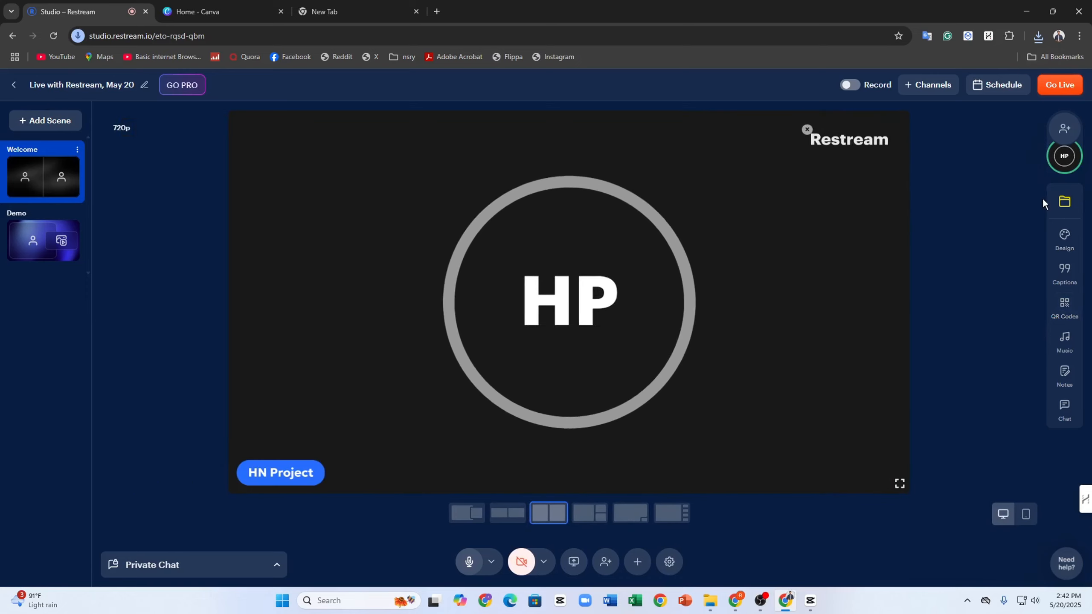
- Examine the stream's caption settings, including the lower third and ticker entries
{"action": "left_click", "coordinate": [1066, 272]}
{"action": "mouse_move", "coordinate": [874, 191]}
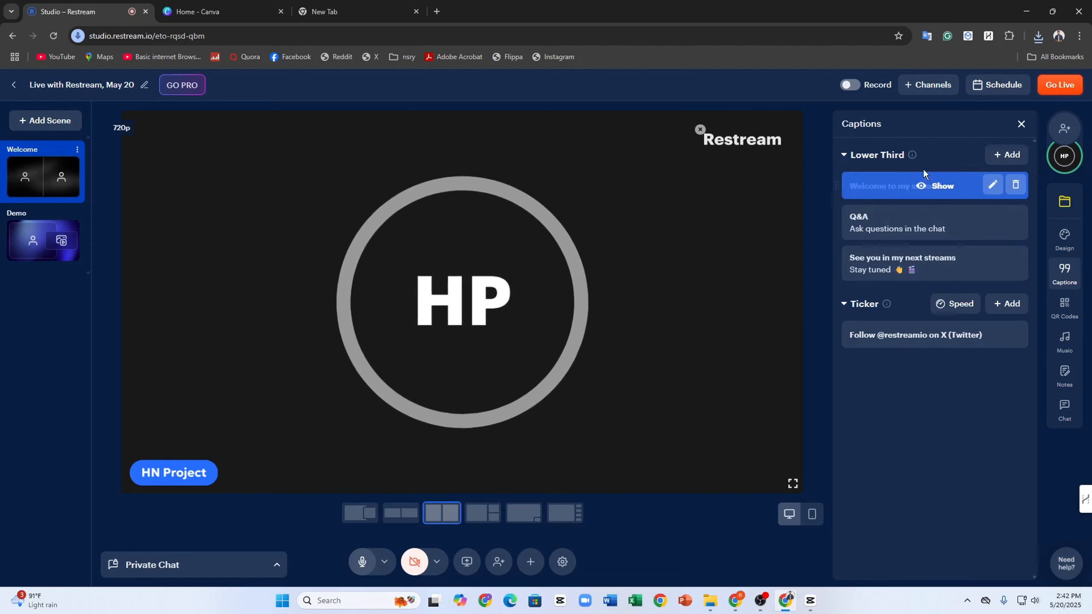
{"action": "left_click", "coordinate": [997, 157]}
{"action": "left_click", "coordinate": [965, 257]}
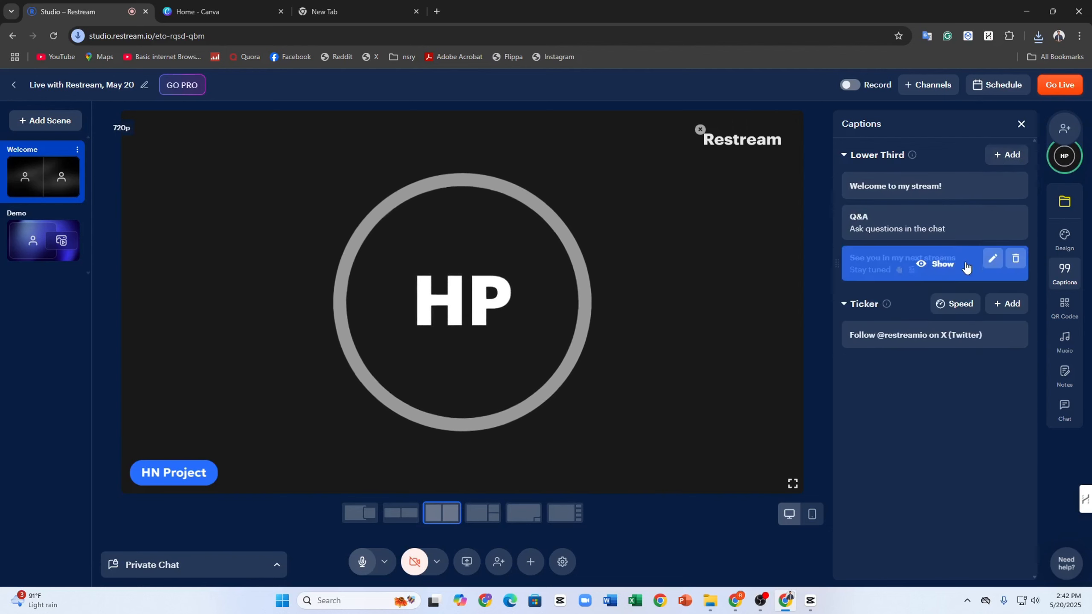
- Open the form for a new ticker caption and cancel it without adding any text
{"action": "left_click", "coordinate": [861, 306]}
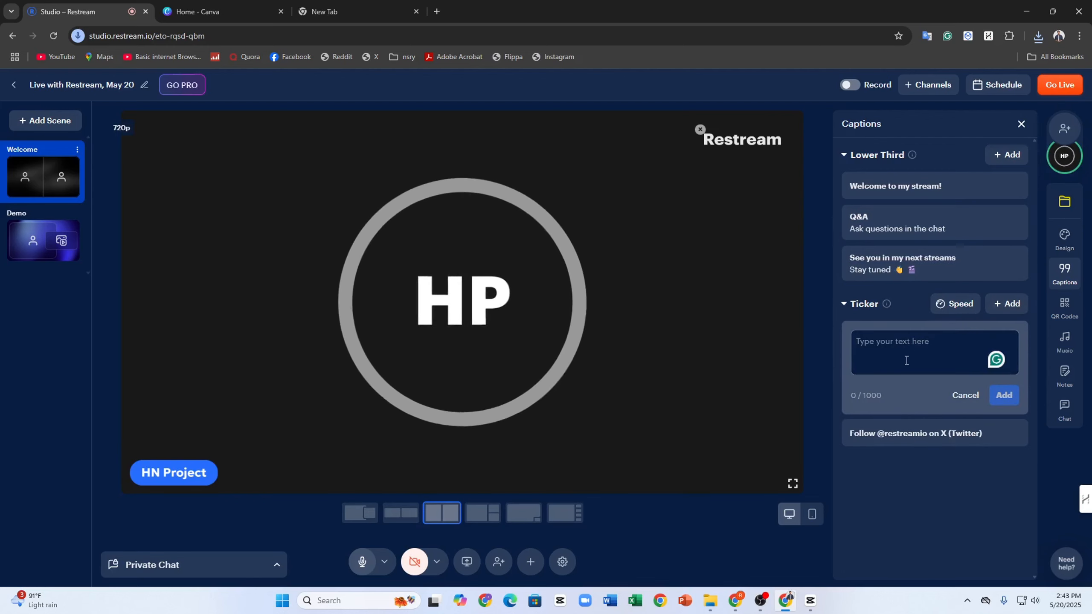
{"action": "left_click", "coordinate": [959, 399]}
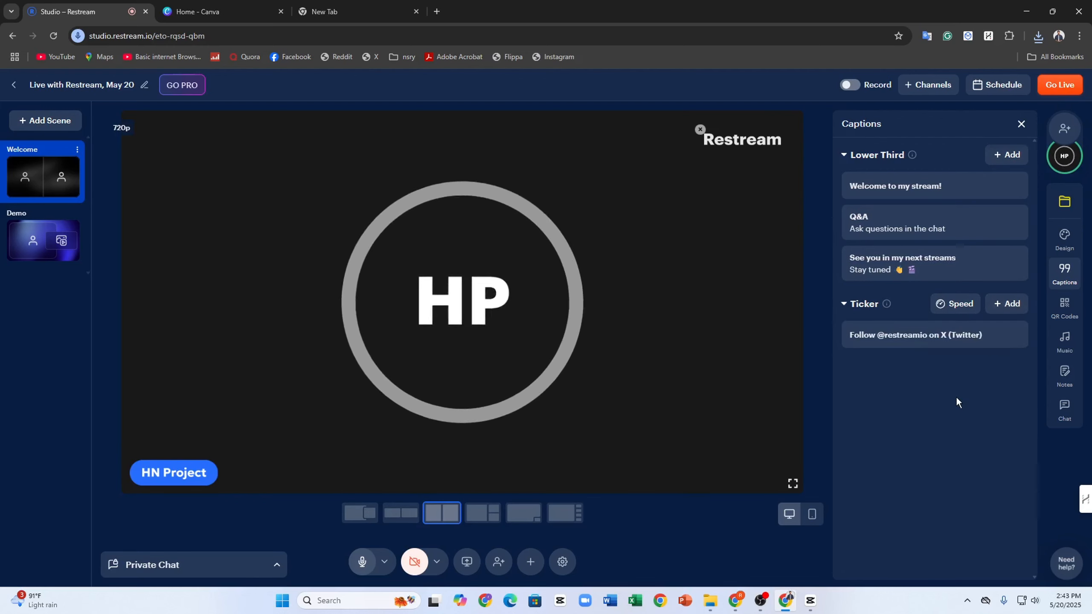
- Examine the background music options, including custom upload and the AI-generated genres, and close the music list
{"action": "left_click", "coordinate": [1068, 345]}
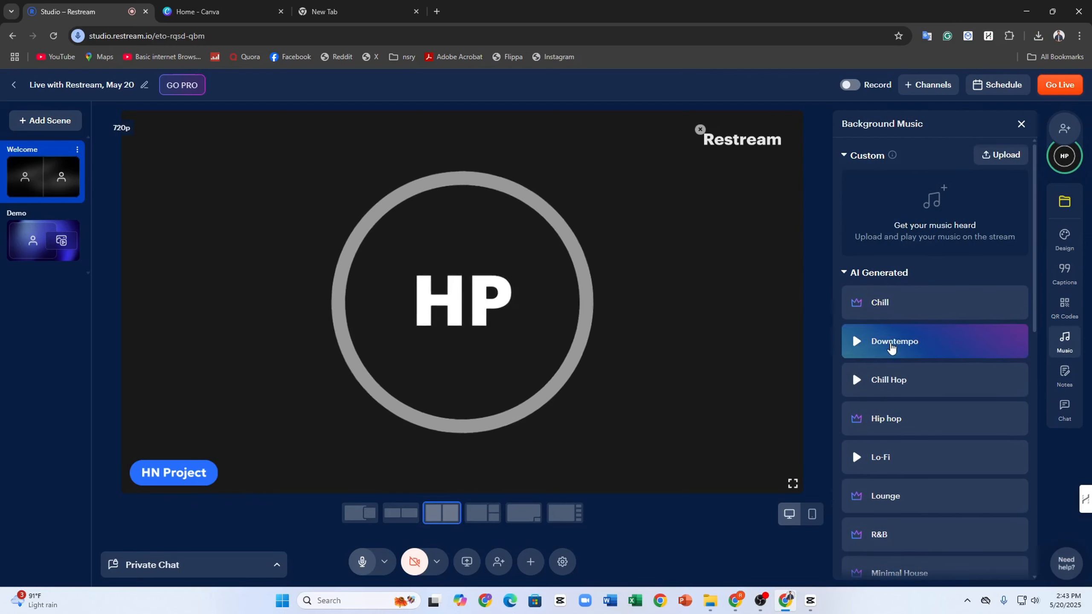
{"action": "scroll", "coordinate": [929, 459], "scroll_direction": "down", "scroll_amount": 12}
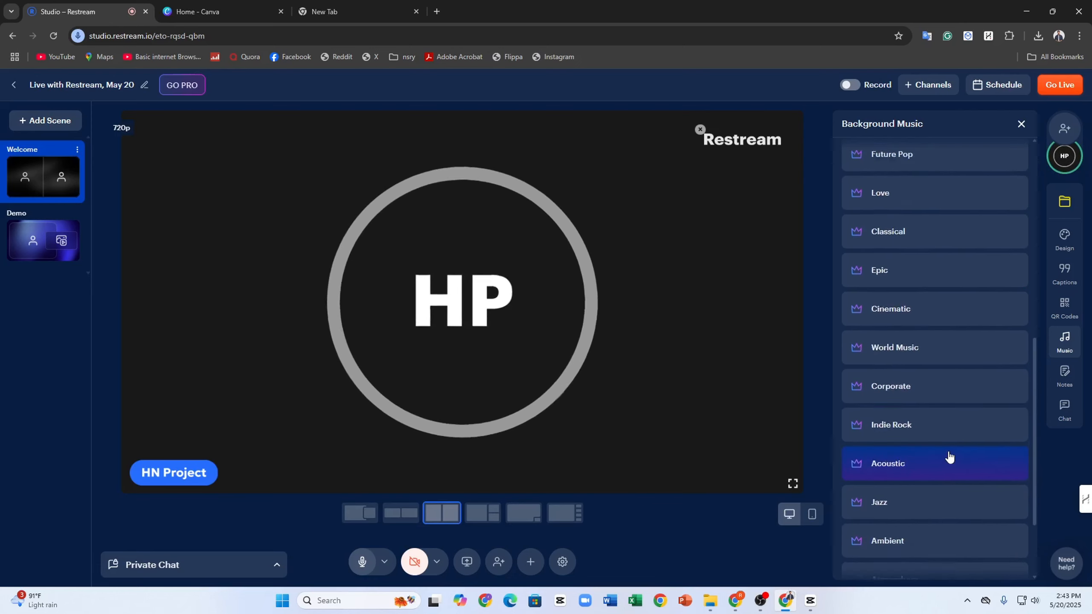
{"action": "scroll", "coordinate": [951, 458], "scroll_direction": "up", "scroll_amount": 12}
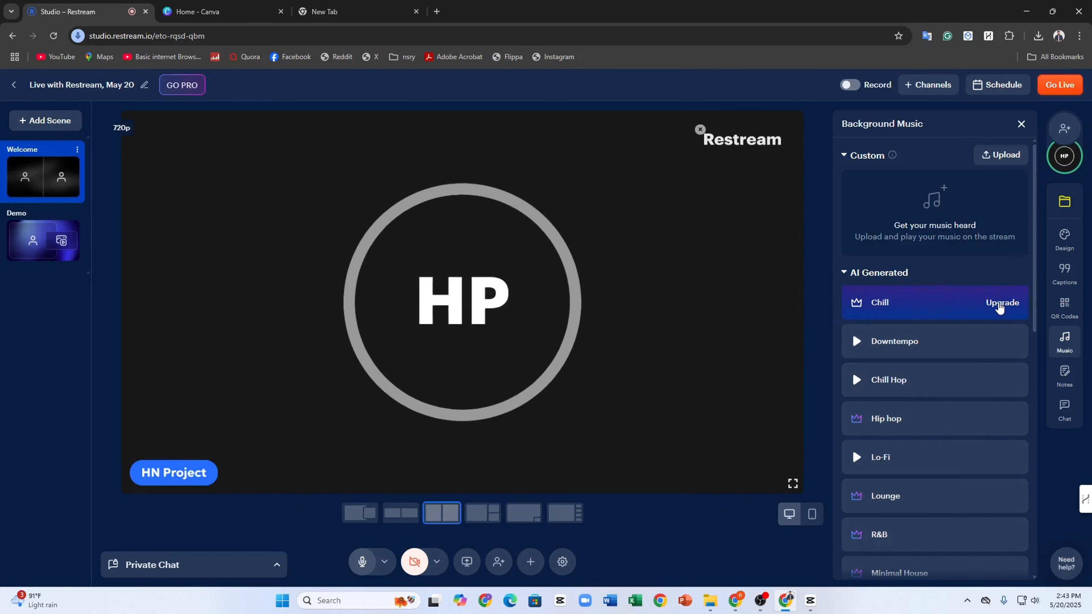
{"action": "scroll", "coordinate": [982, 311], "scroll_direction": "down", "scroll_amount": 7}
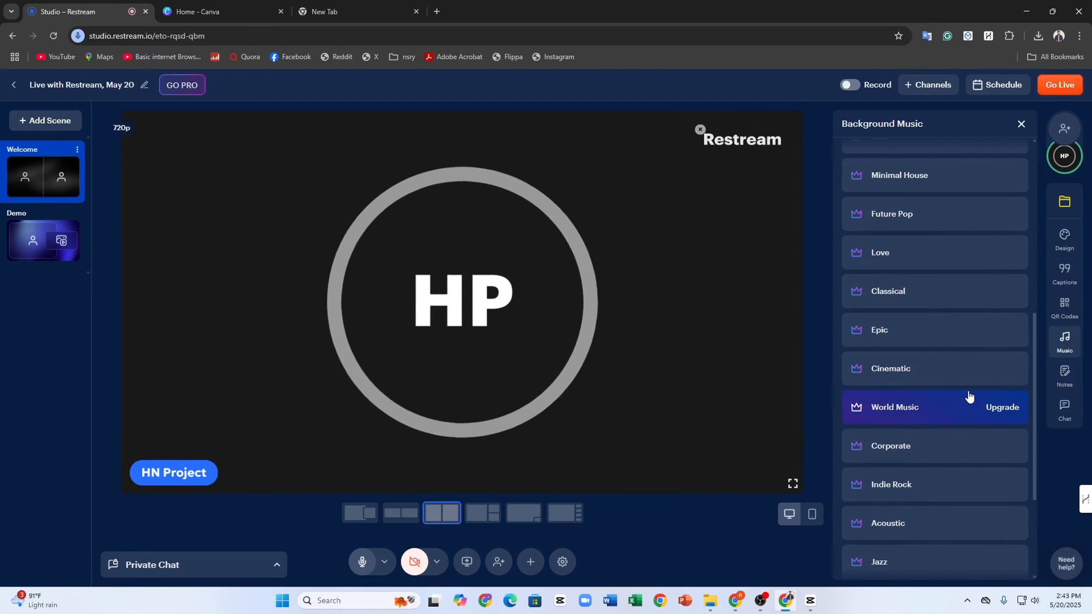
{"action": "scroll", "coordinate": [978, 241], "scroll_direction": "up", "scroll_amount": 6}
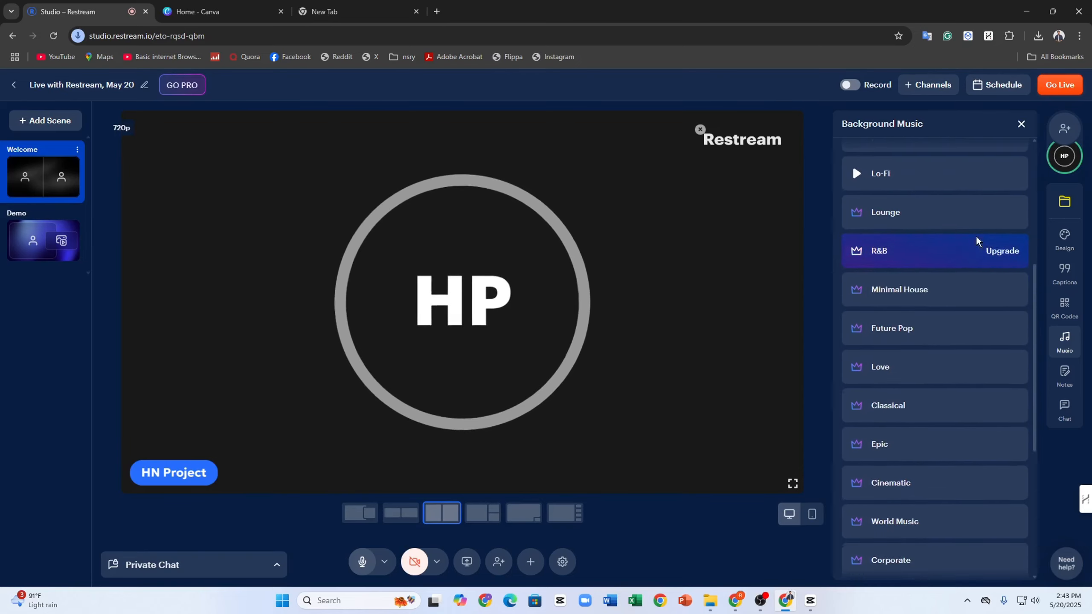
{"action": "scroll", "coordinate": [984, 223], "scroll_direction": "down", "scroll_amount": 3}
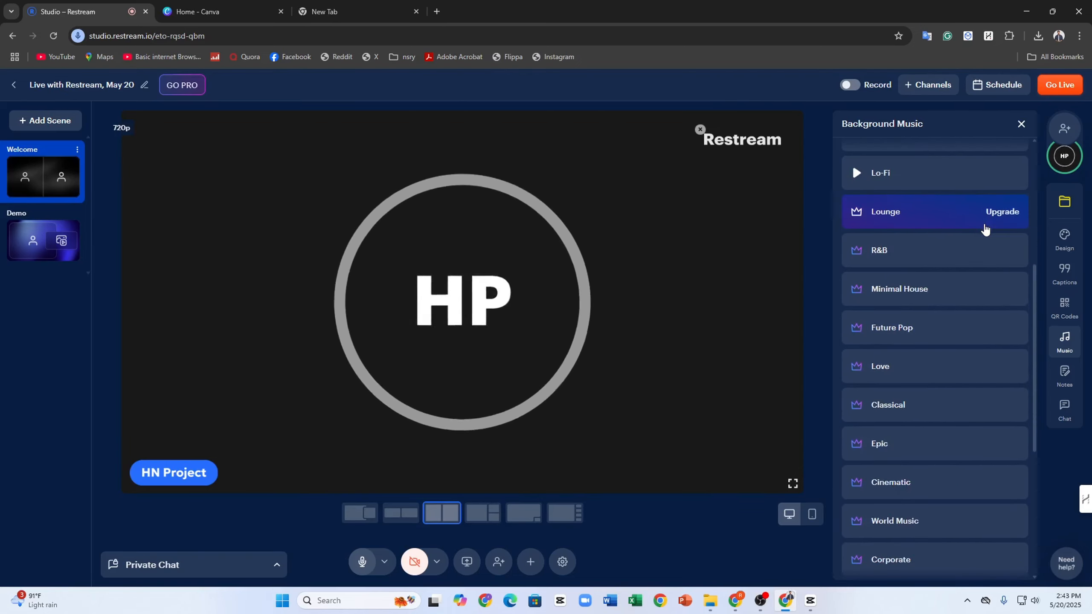
{"action": "scroll", "coordinate": [917, 333], "scroll_direction": "up", "scroll_amount": 4}
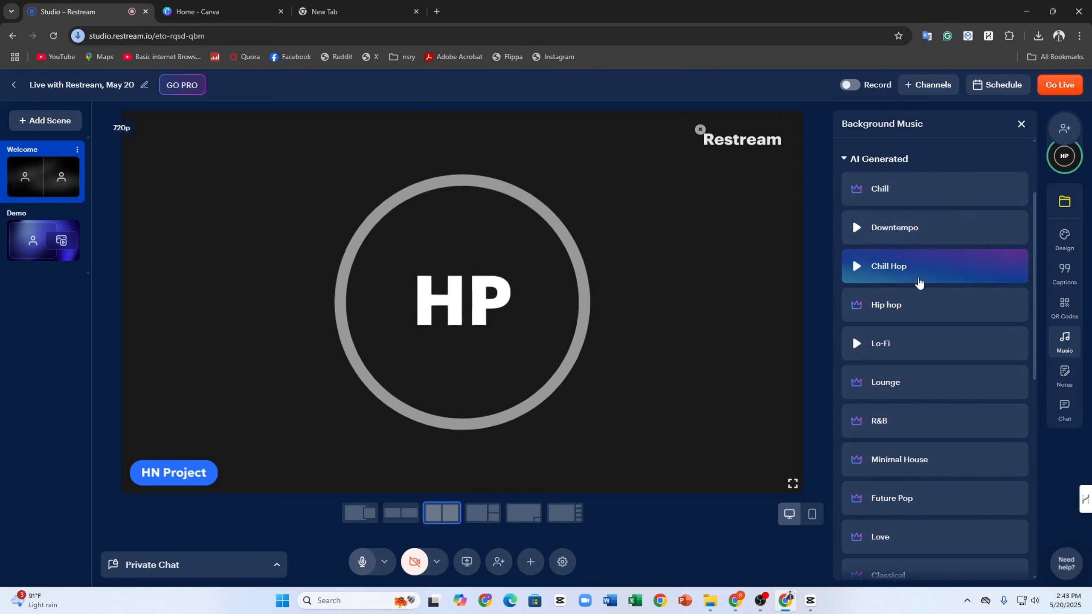
{"action": "scroll", "coordinate": [914, 239], "scroll_direction": "down", "scroll_amount": 10}
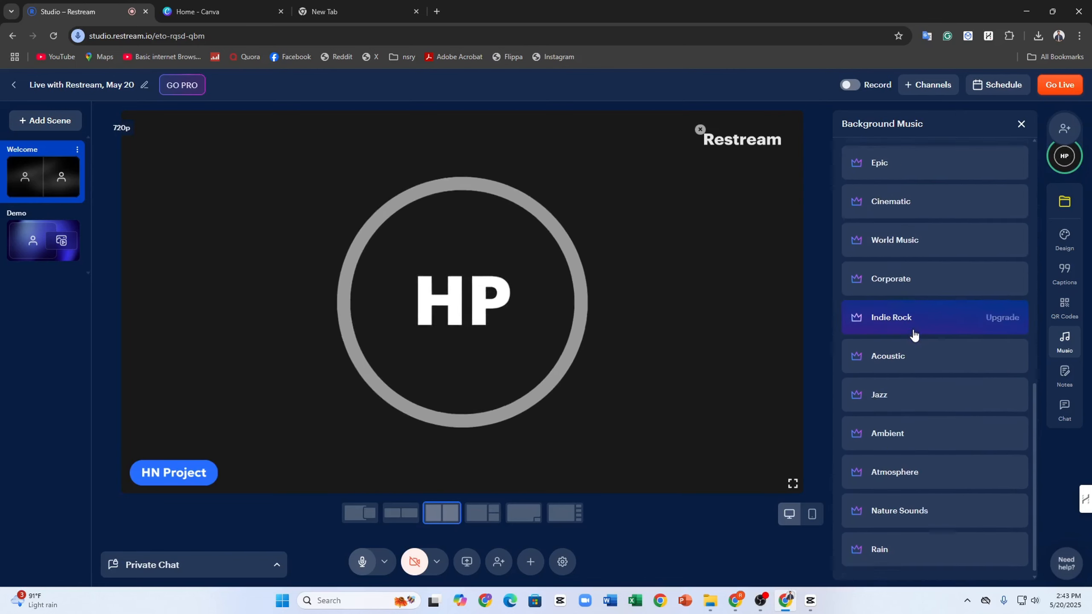
{"action": "scroll", "coordinate": [907, 495], "scroll_direction": "up", "scroll_amount": 10}
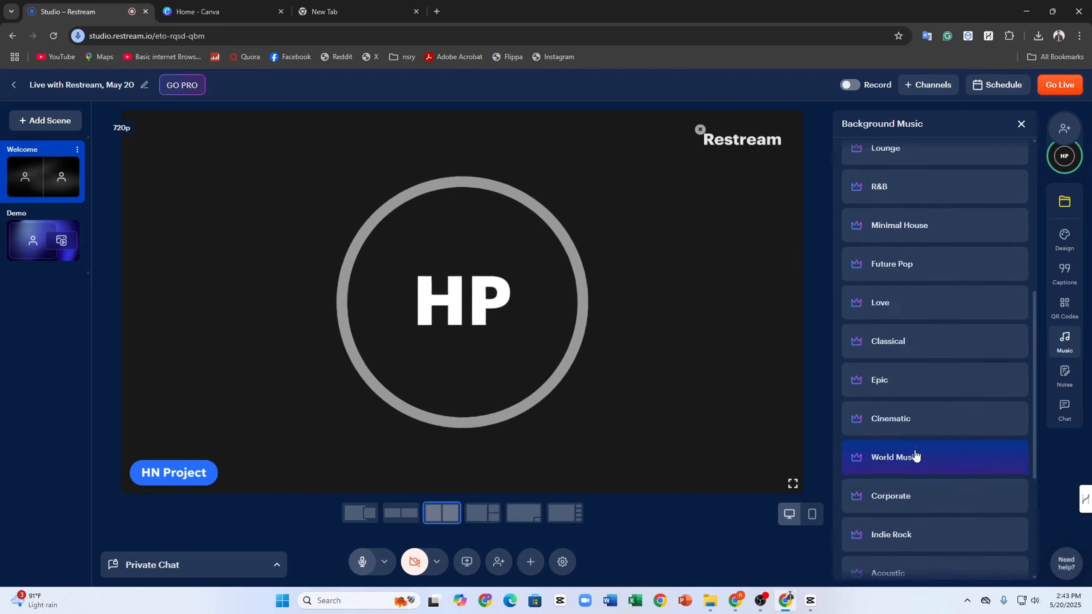
{"action": "left_click", "coordinate": [1058, 344]}
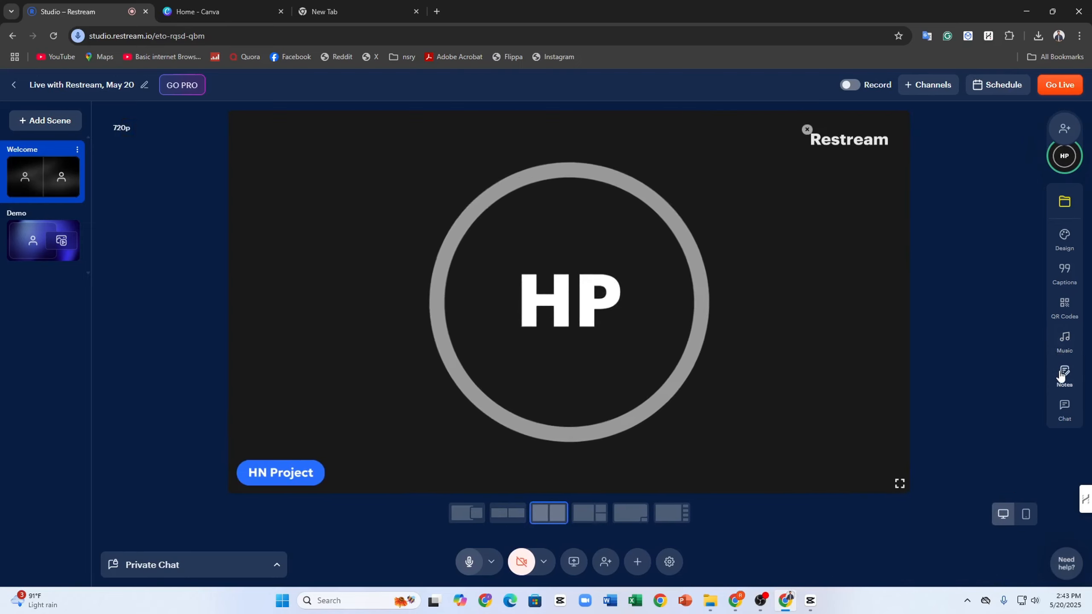
- Write "hi helo" in the Welcome scene's notes, and view and close the guest sources
{"action": "left_click", "coordinate": [1064, 374]}
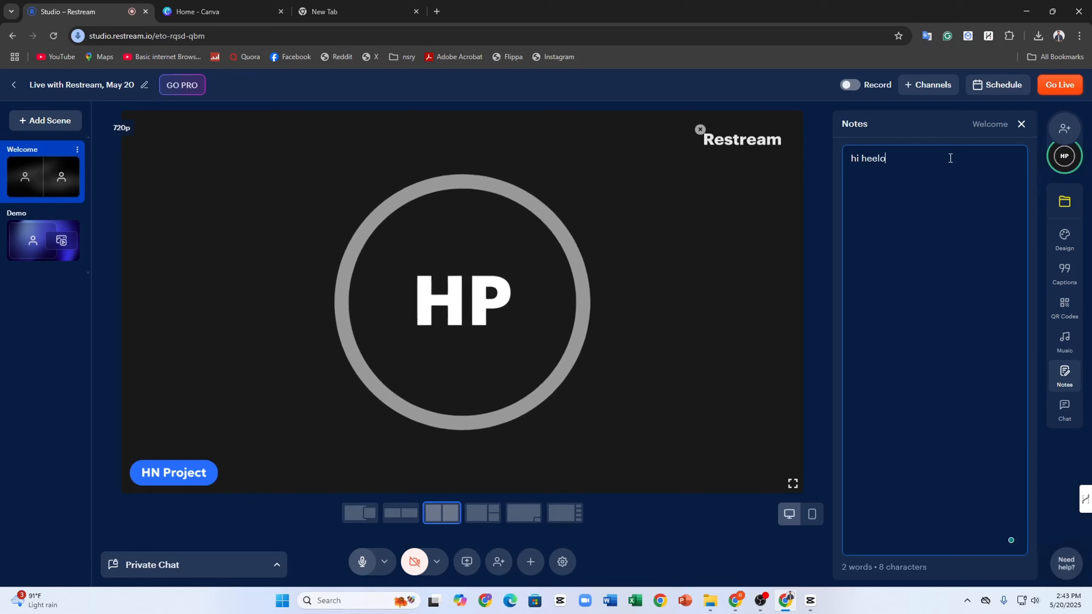
{"action": "key", "text": "BackSpace"}
{"action": "key", "text": "BackSpace"}
{"action": "key", "text": "BackSpace"}
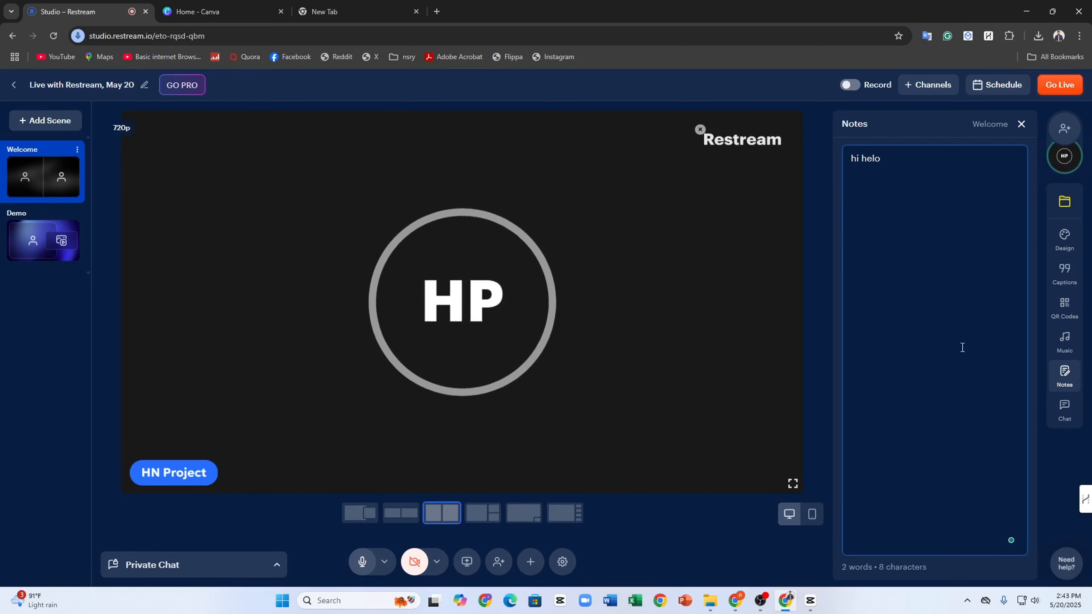
{"action": "left_click", "coordinate": [1062, 128]}
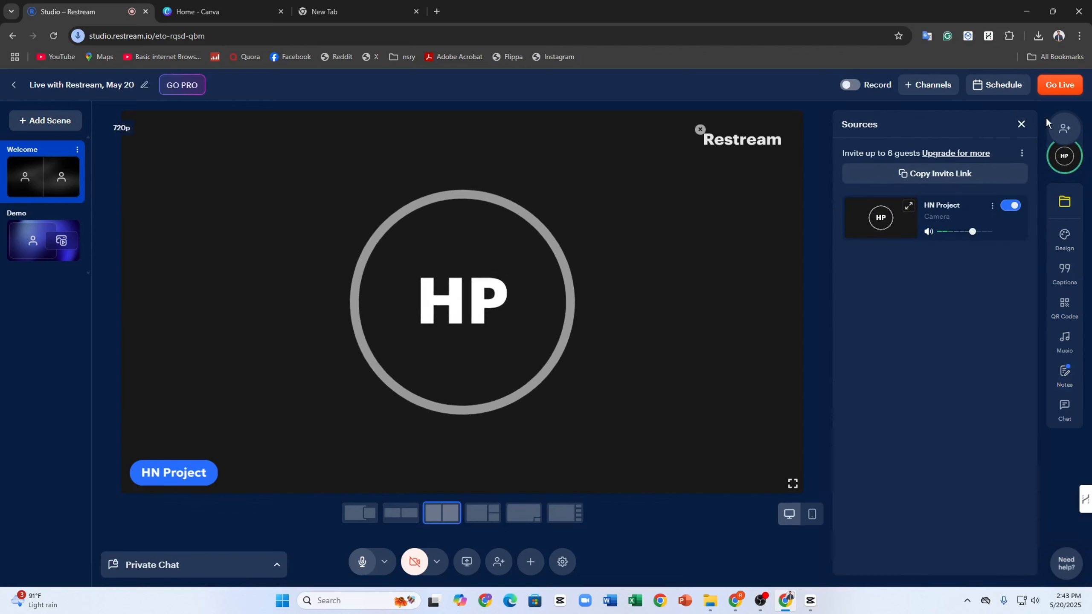
{"action": "left_click", "coordinate": [1022, 126]}
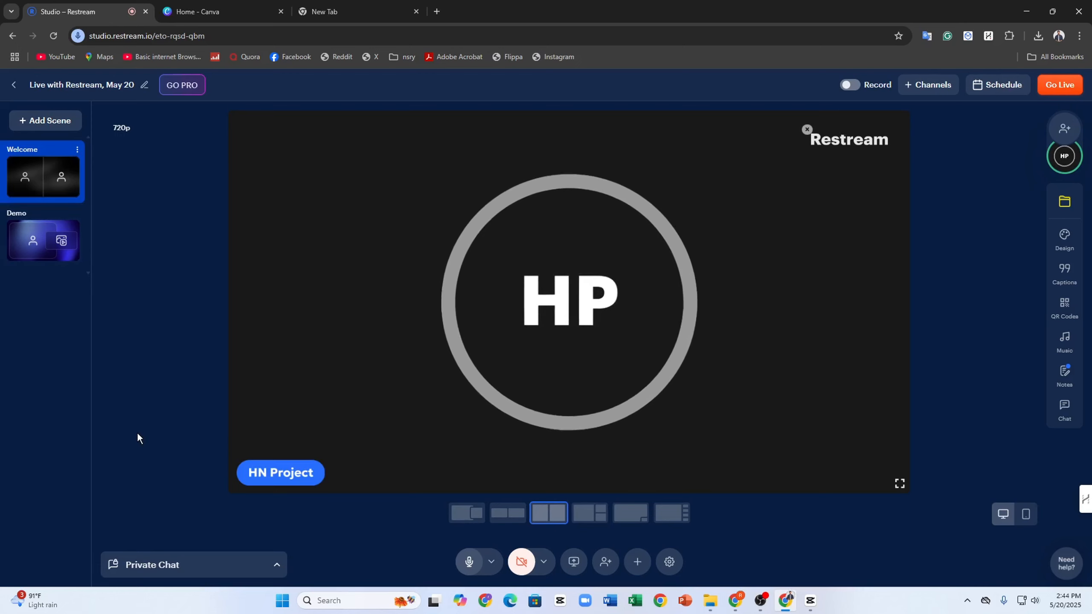
- Open the event scheduling form and examine its date and time choices
{"action": "left_click", "coordinate": [1008, 87]}
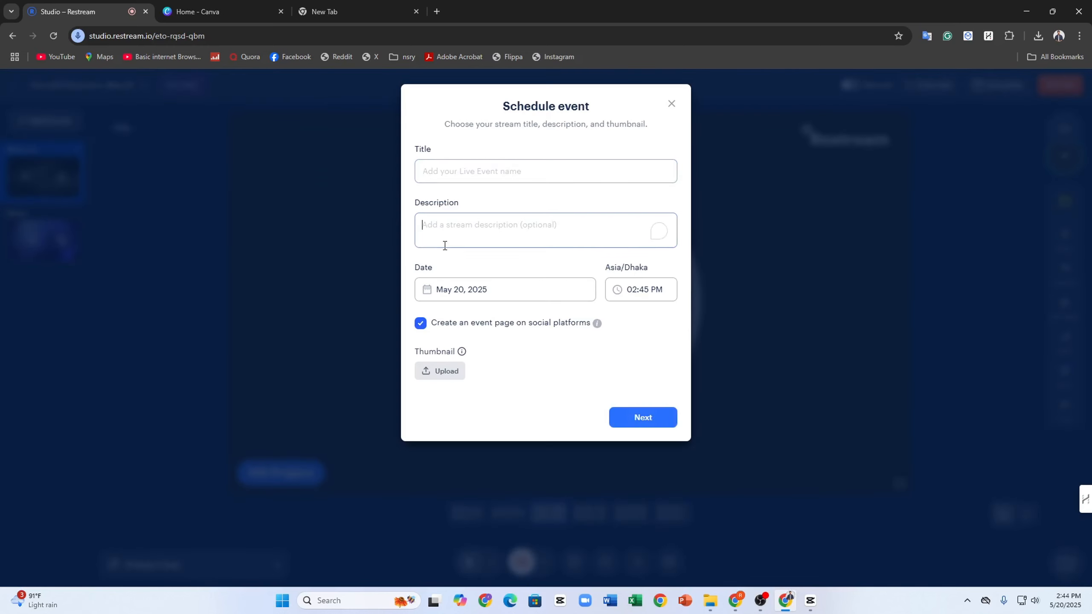
{"action": "left_click", "coordinate": [466, 285]}
{"action": "double_click", "coordinate": [466, 285]}
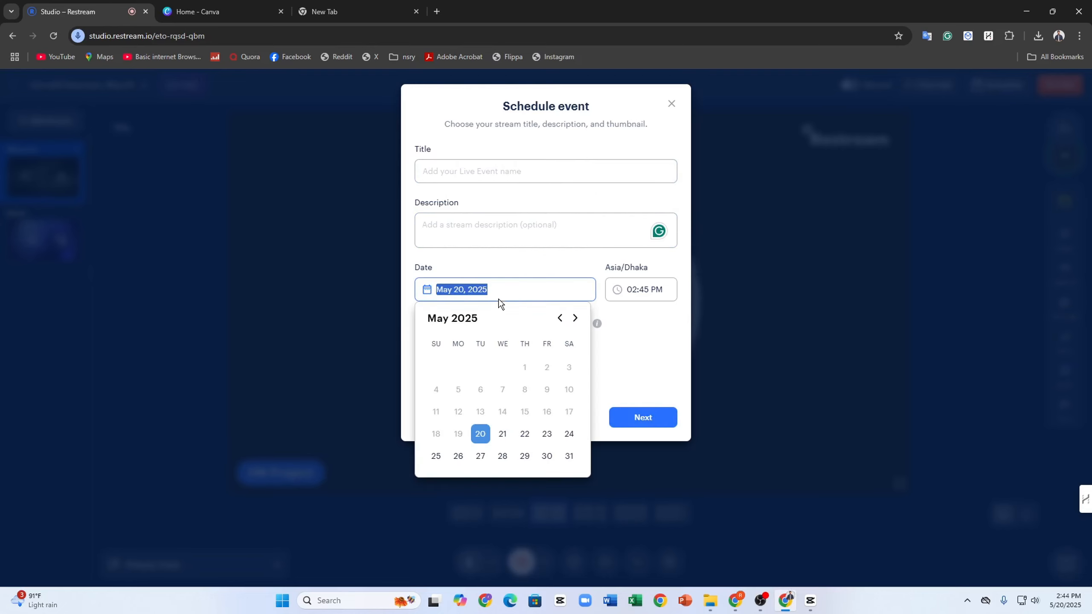
{"action": "left_click", "coordinate": [620, 277]}
{"action": "left_click", "coordinate": [628, 286]}
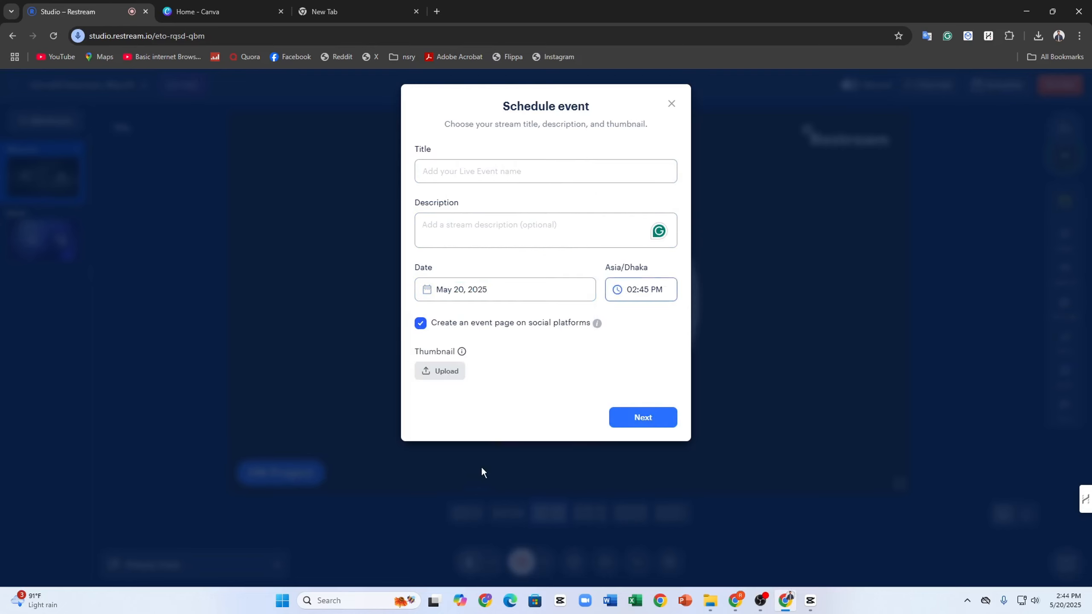
- Upload and crop the Etsy Sticker image as the event's thumbnail, try to continue without a title and close the scheduling form
{"action": "left_click", "coordinate": [450, 380]}
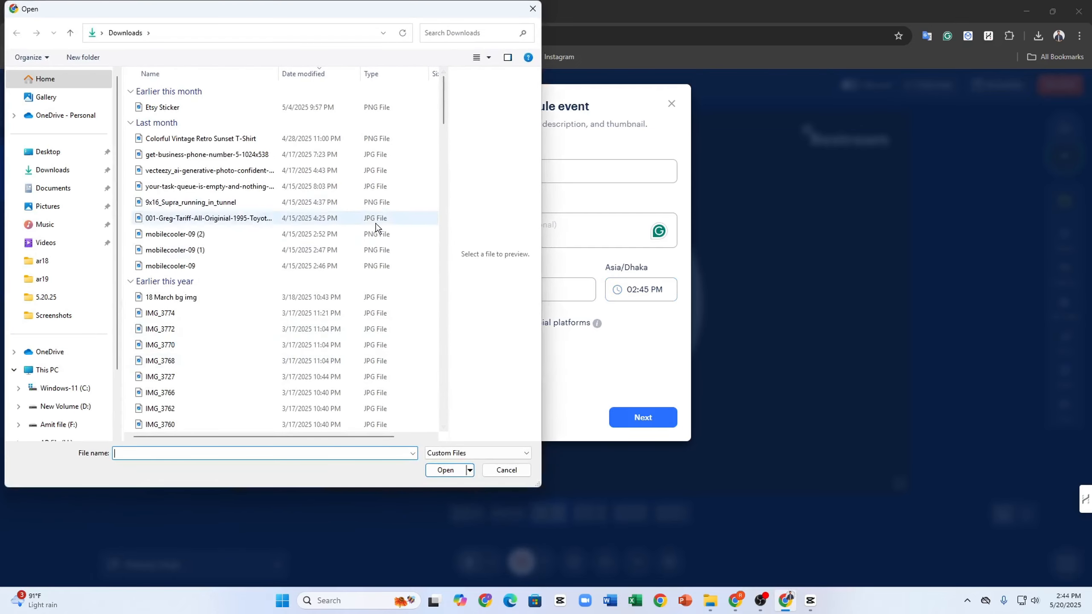
{"action": "scroll", "coordinate": [424, 373], "scroll_direction": "down", "scroll_amount": 5}
{"action": "scroll", "coordinate": [424, 373], "scroll_direction": "up", "scroll_amount": 5}
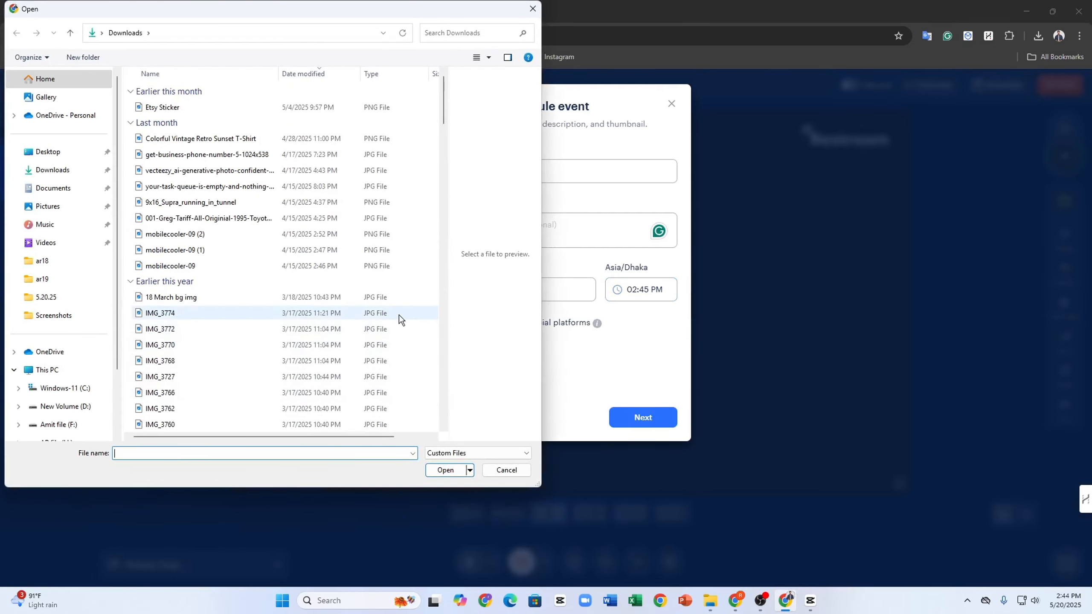
{"action": "left_click", "coordinate": [506, 470]}
{"action": "left_click", "coordinate": [462, 375]}
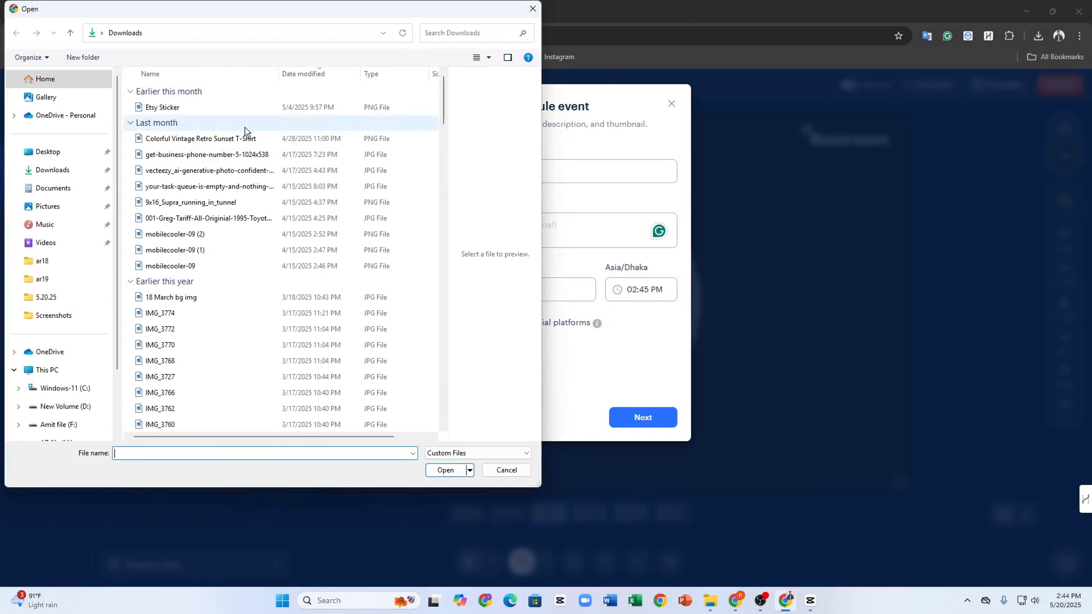
{"action": "left_click", "coordinate": [237, 110]}
{"action": "left_click", "coordinate": [472, 475]}
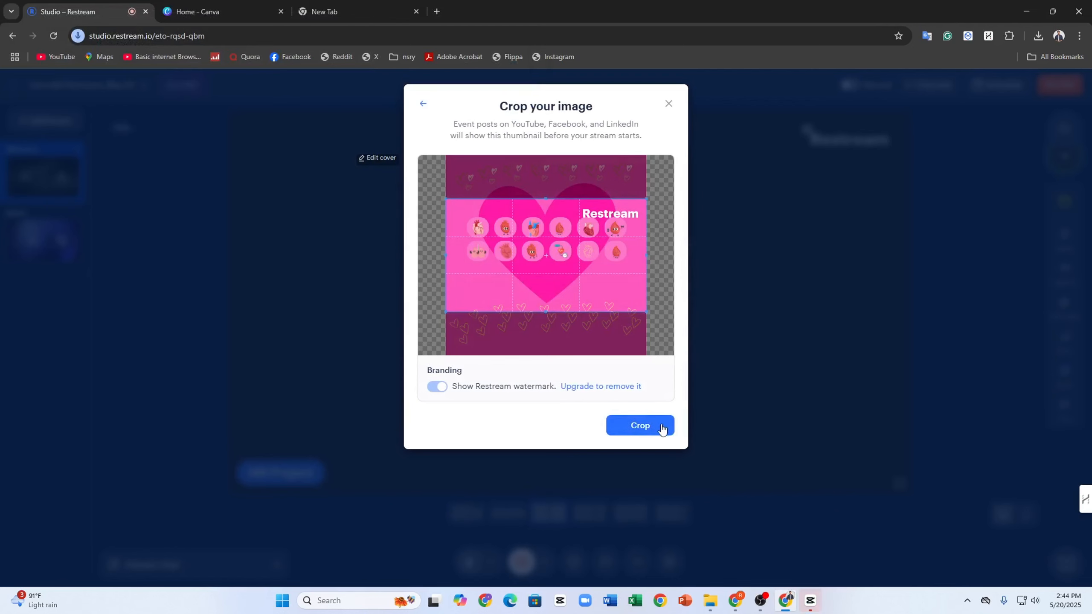
{"action": "left_click", "coordinate": [642, 427]}
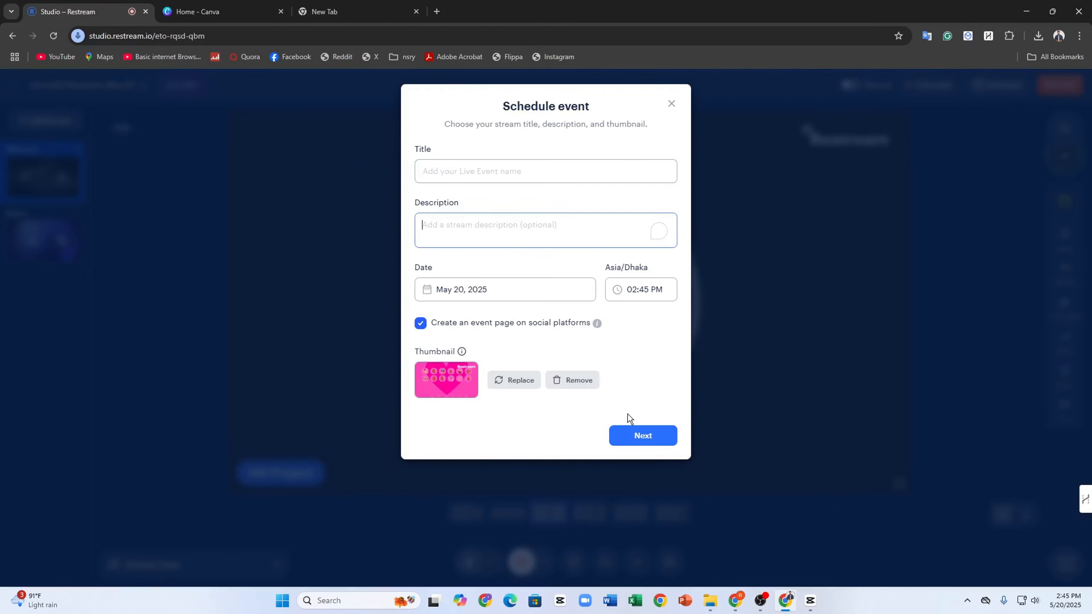
{"action": "left_click", "coordinate": [627, 439]}
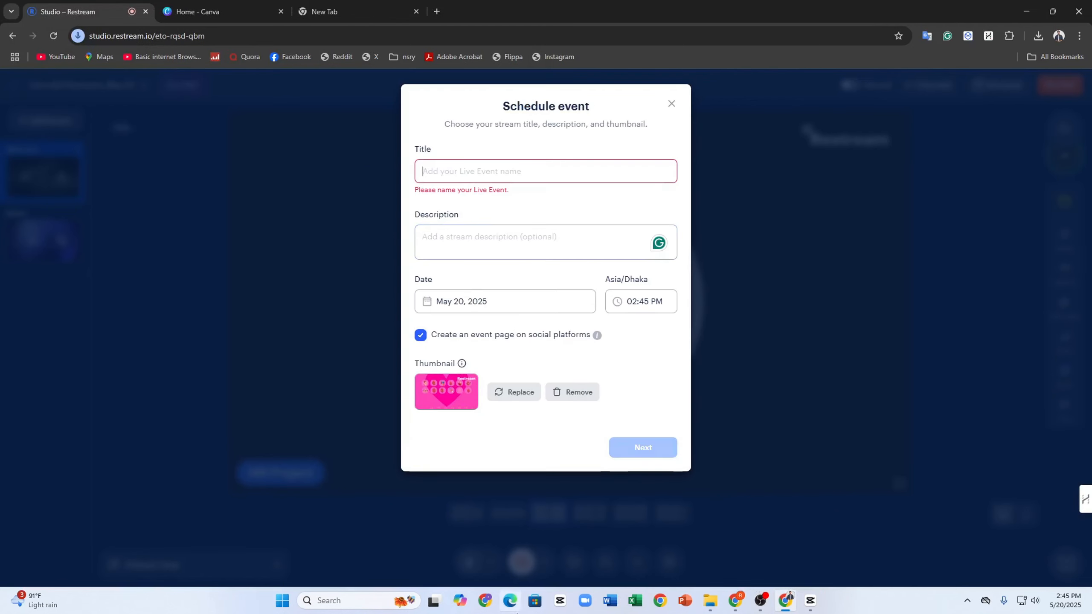
{"action": "left_click", "coordinate": [671, 103]}
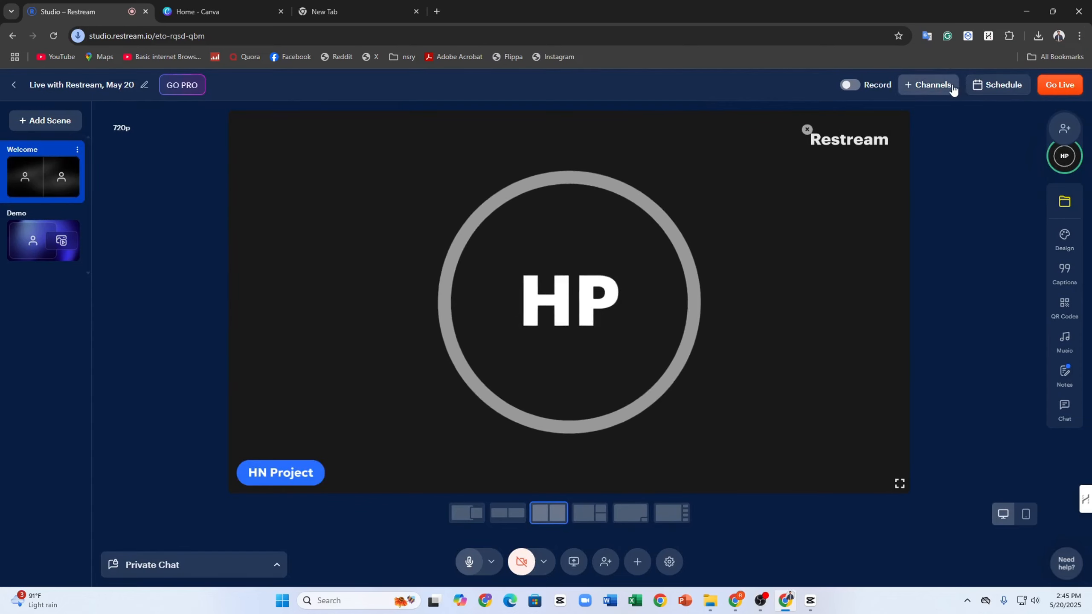
- Review the available own and paired streaming channels and close the channel dialog without connecting any
{"action": "left_click", "coordinate": [929, 85]}
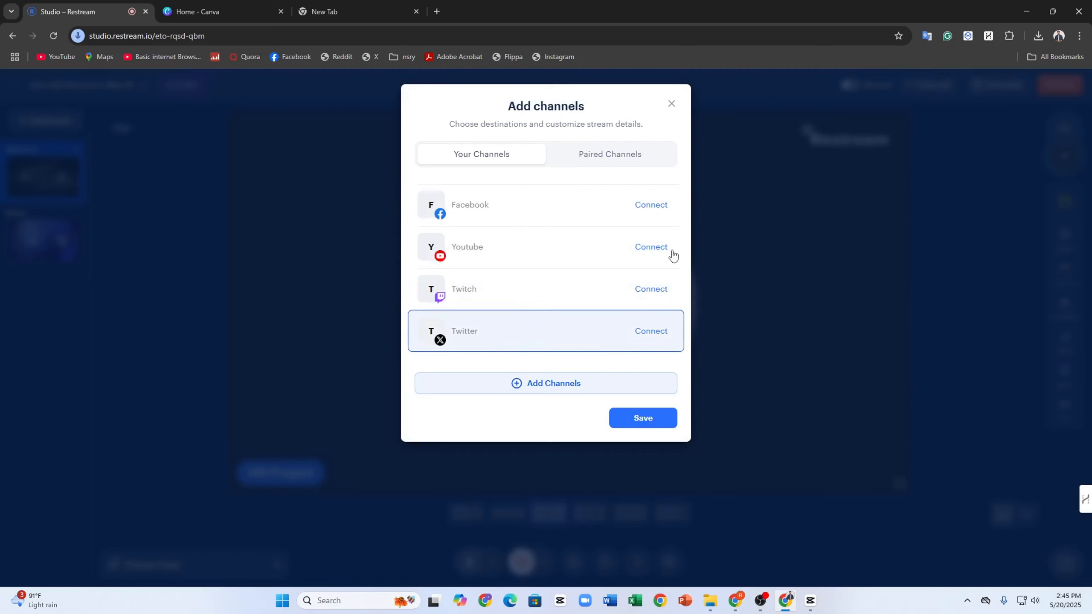
{"action": "left_click", "coordinate": [626, 151]}
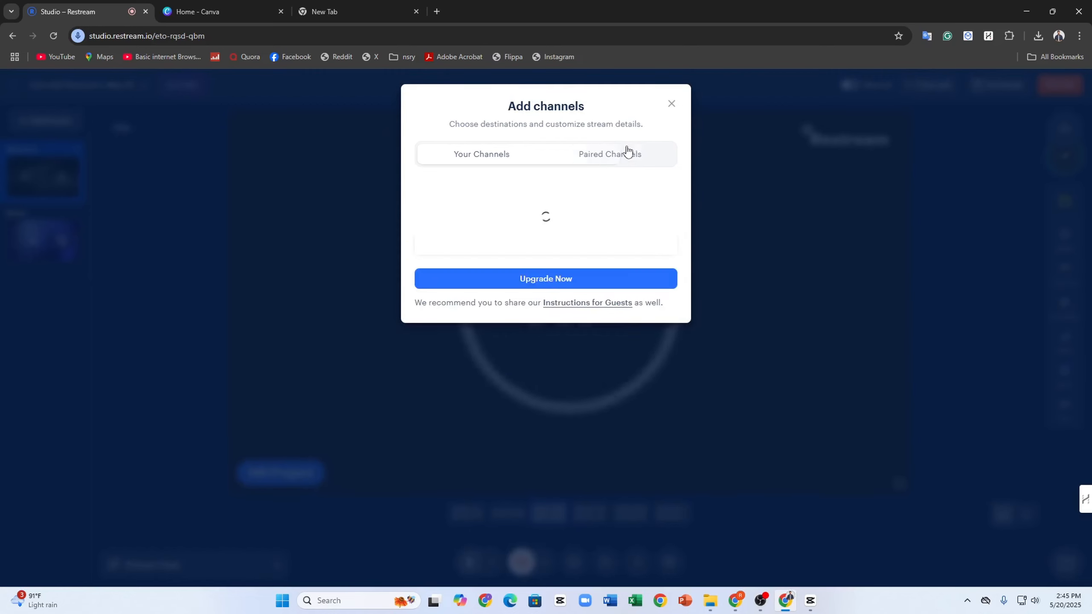
{"action": "left_click", "coordinate": [672, 104]}
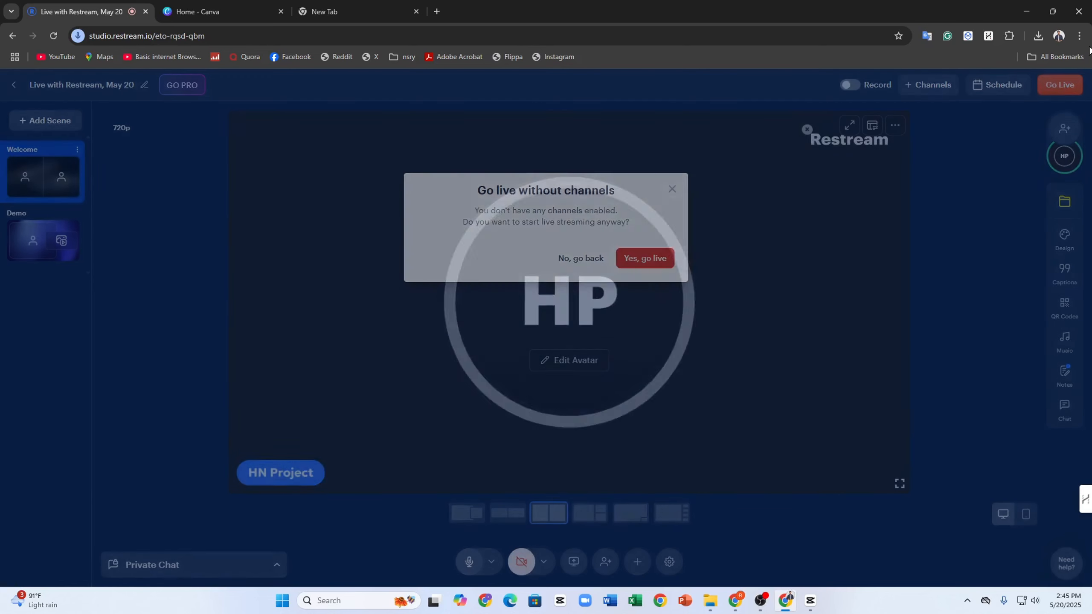
- Go live without any channels enabled and close the Canva page in the browser
{"action": "left_click", "coordinate": [652, 267]}
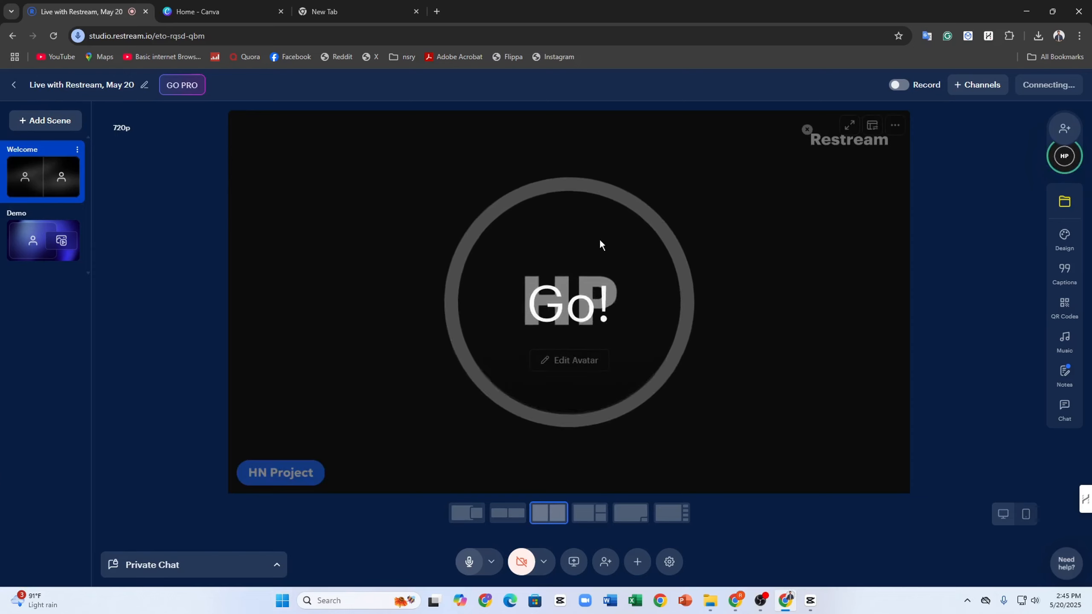
{"action": "left_click", "coordinate": [281, 12]}
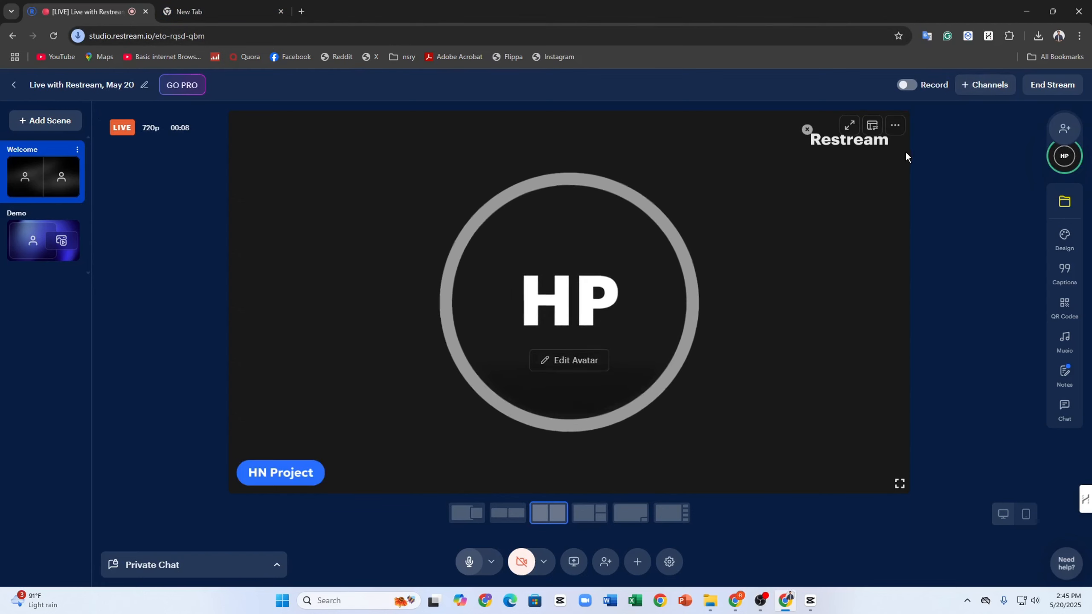
- End the live stream, confirm ending it and skip the upgrade offer
{"action": "left_click", "coordinate": [1041, 92]}
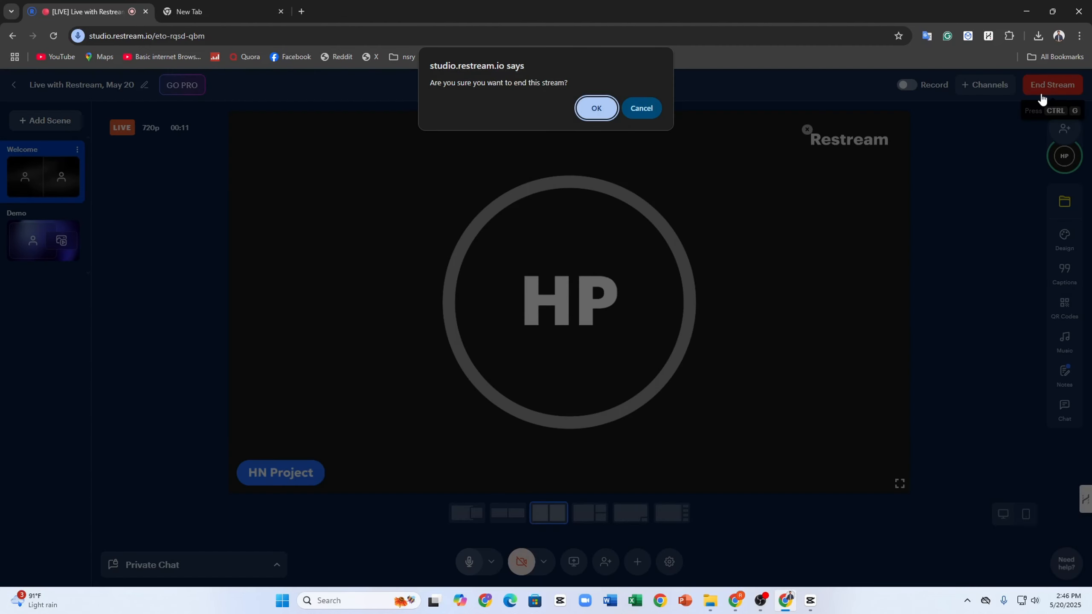
{"action": "left_click", "coordinate": [593, 113]}
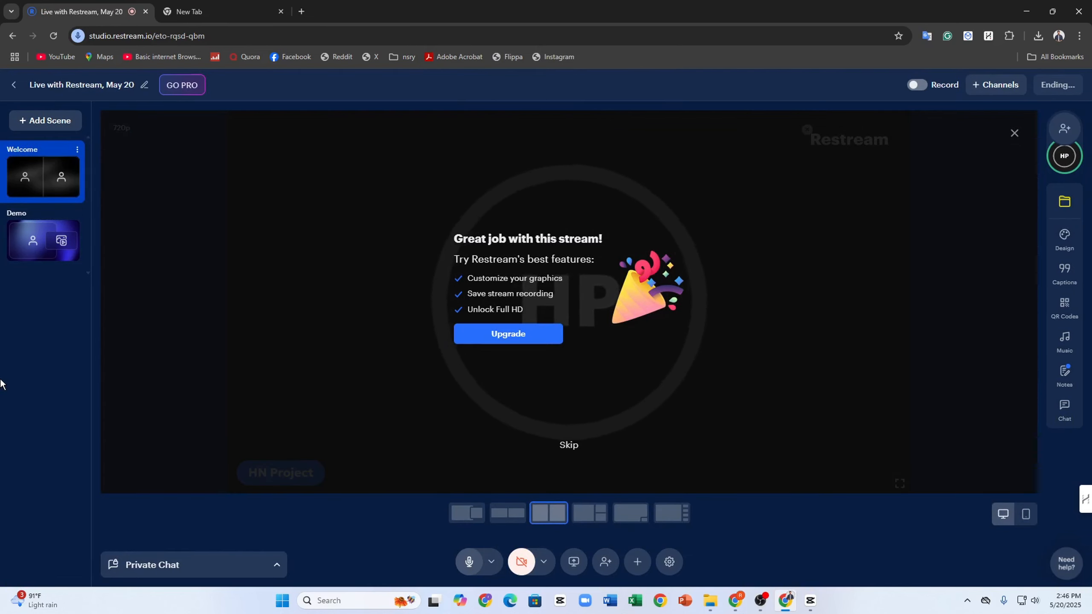
{"action": "left_click", "coordinate": [189, 12]}
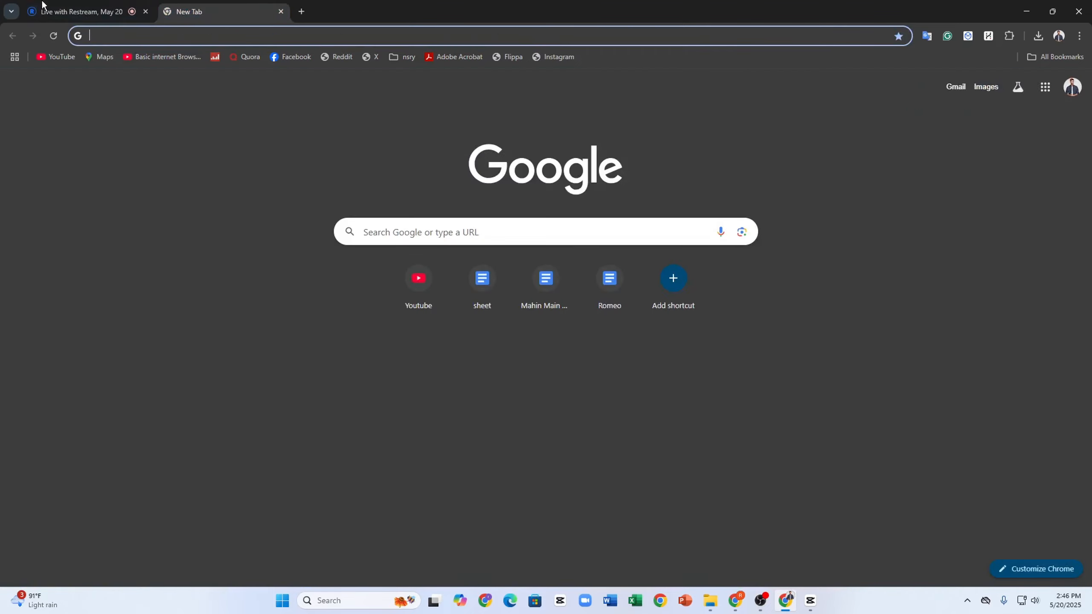
{"action": "left_click", "coordinate": [82, 11]}
{"action": "left_click", "coordinate": [568, 446]}
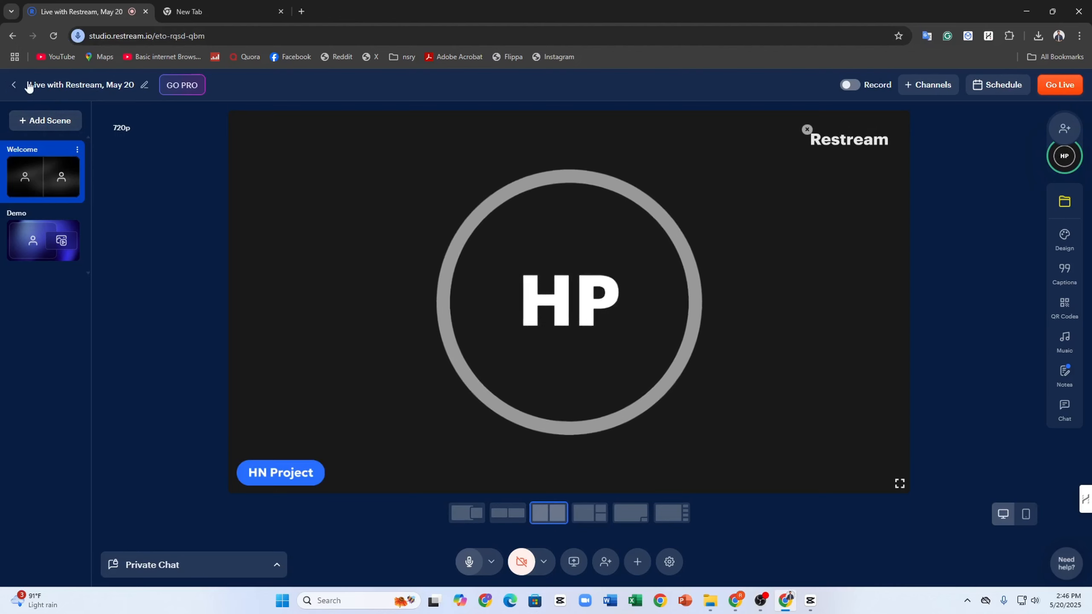
- Check the scene types that can be added, and leave the studio for the Restream home page
{"action": "left_click", "coordinate": [40, 121]}
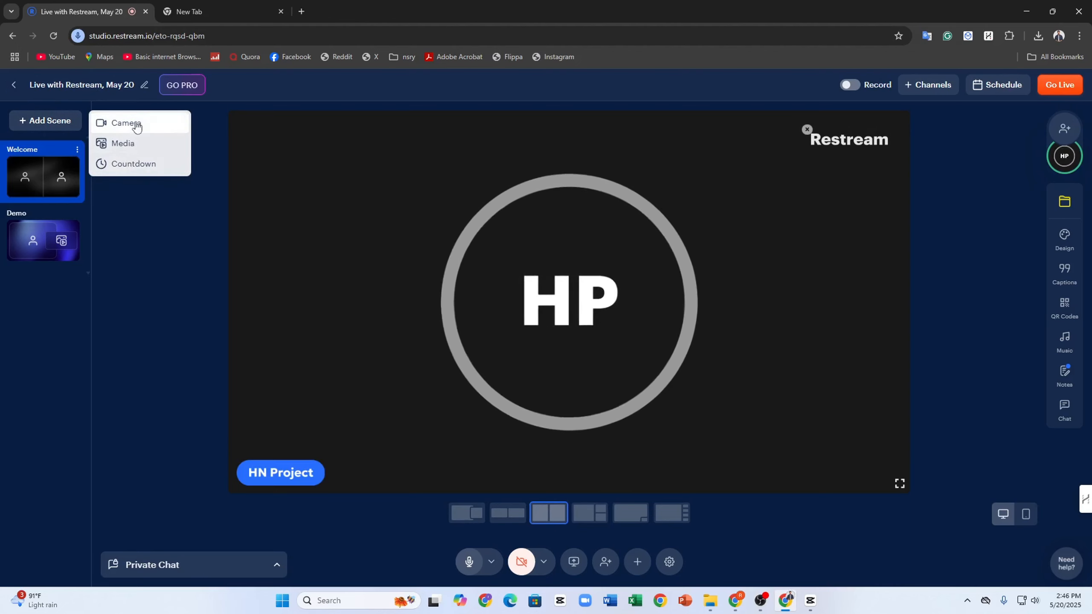
{"action": "left_click", "coordinate": [11, 97]}
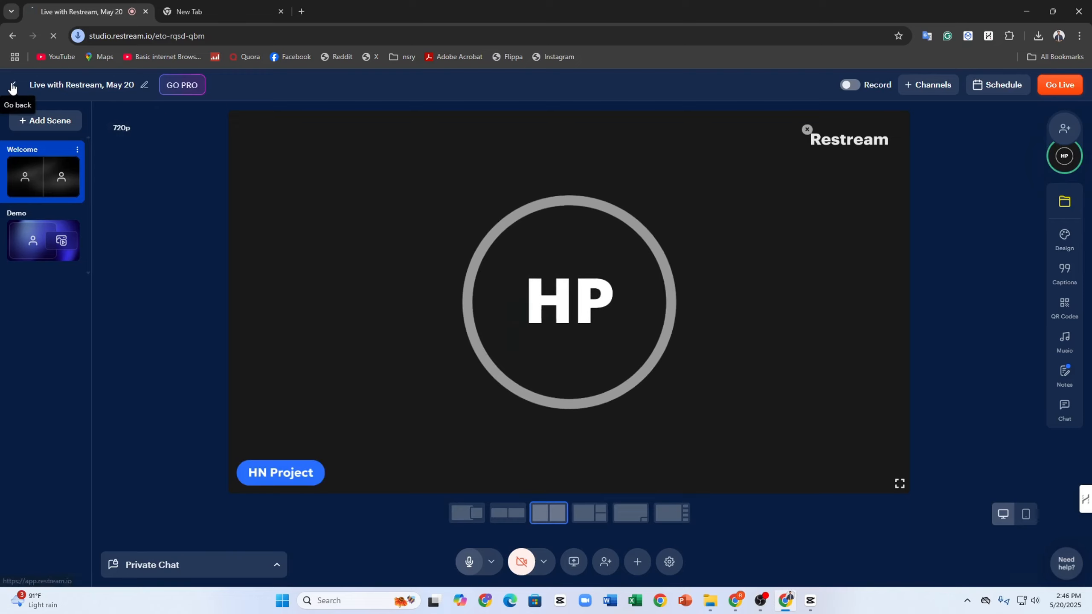
{"action": "left_click", "coordinate": [12, 87]}
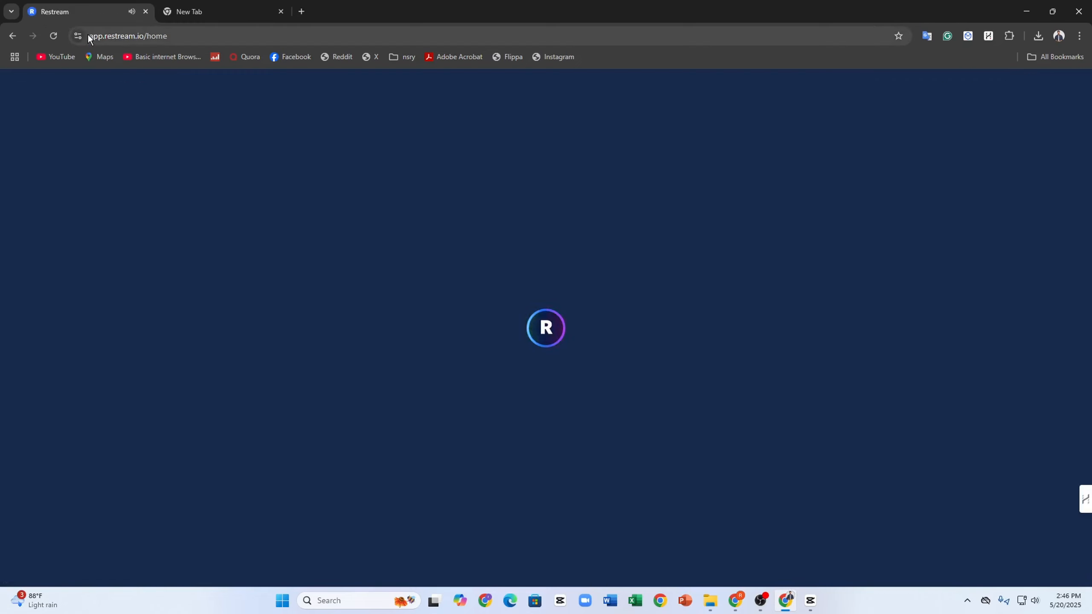
{"action": "left_click", "coordinate": [204, 6]}
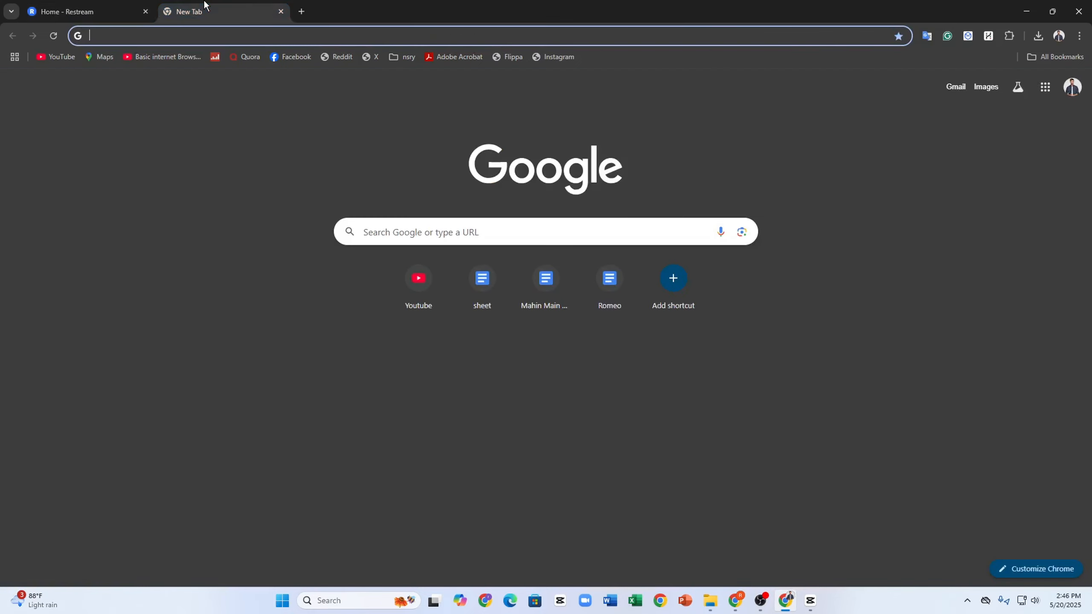
{"action": "left_click", "coordinate": [94, 6]}
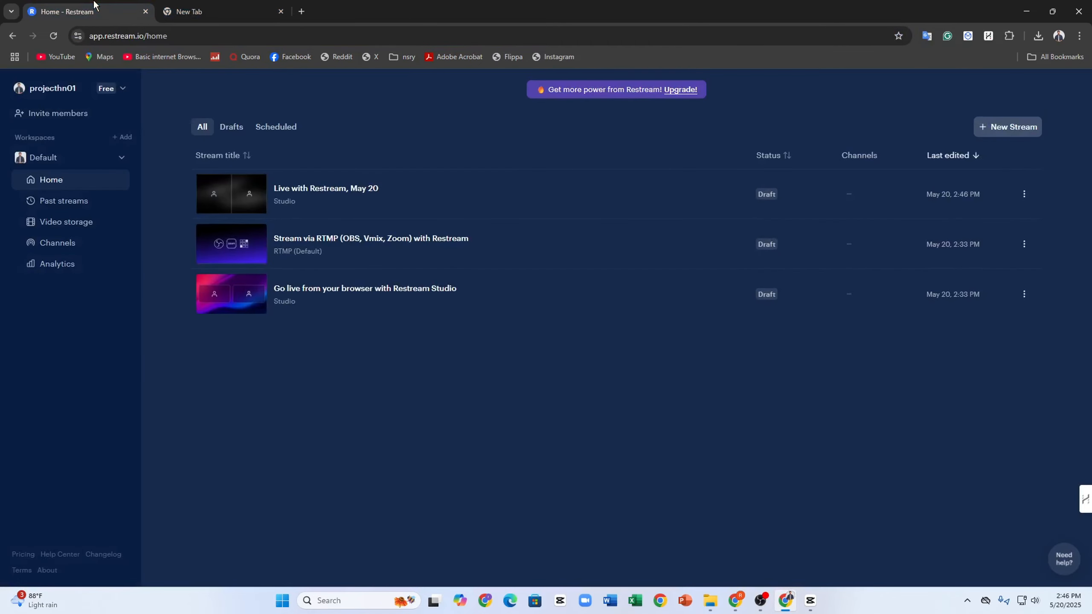